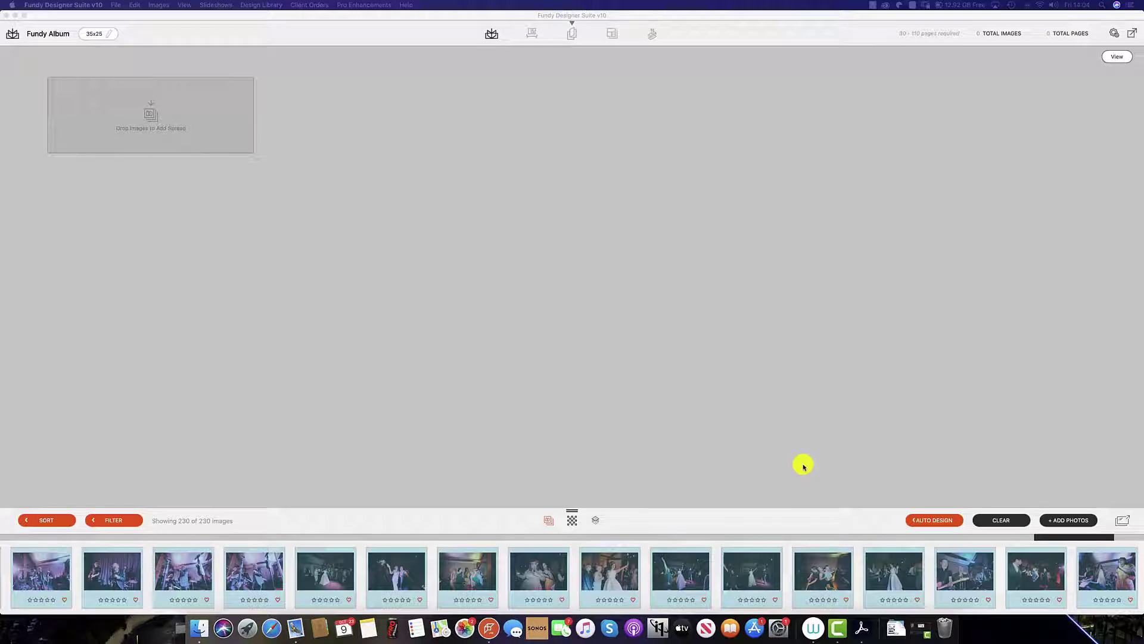
# - In Auto Design settings, set Total Images to 150 and Pages To Design to 65
pyautogui.click(933, 521)
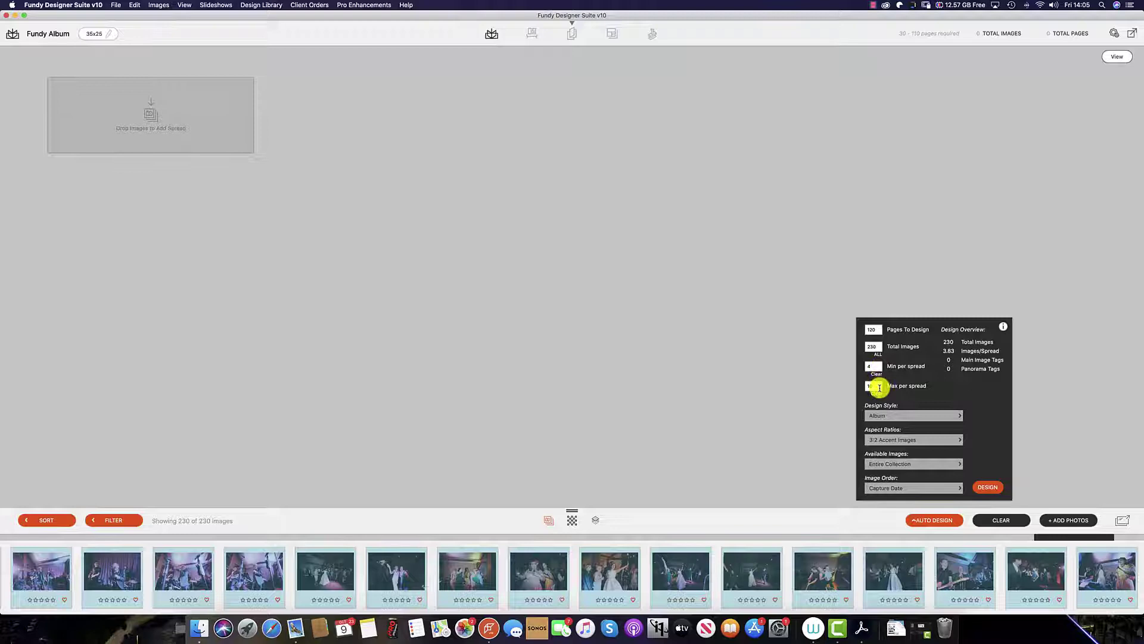
pyautogui.doubleClick(873, 349)
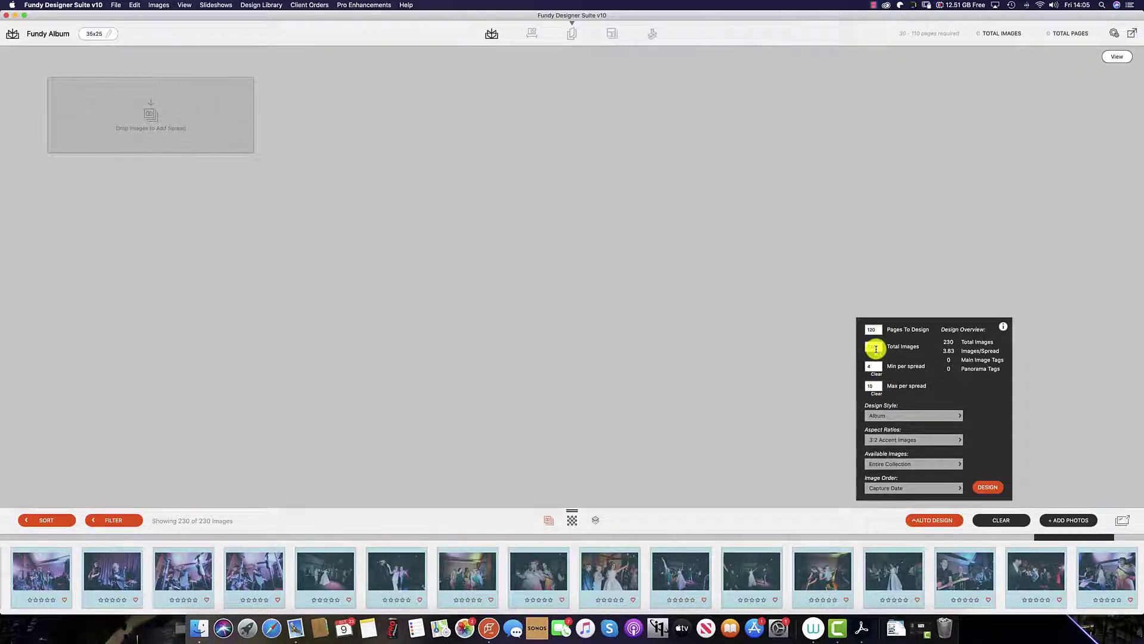
pyautogui.write('180')
pyautogui.press('Return')
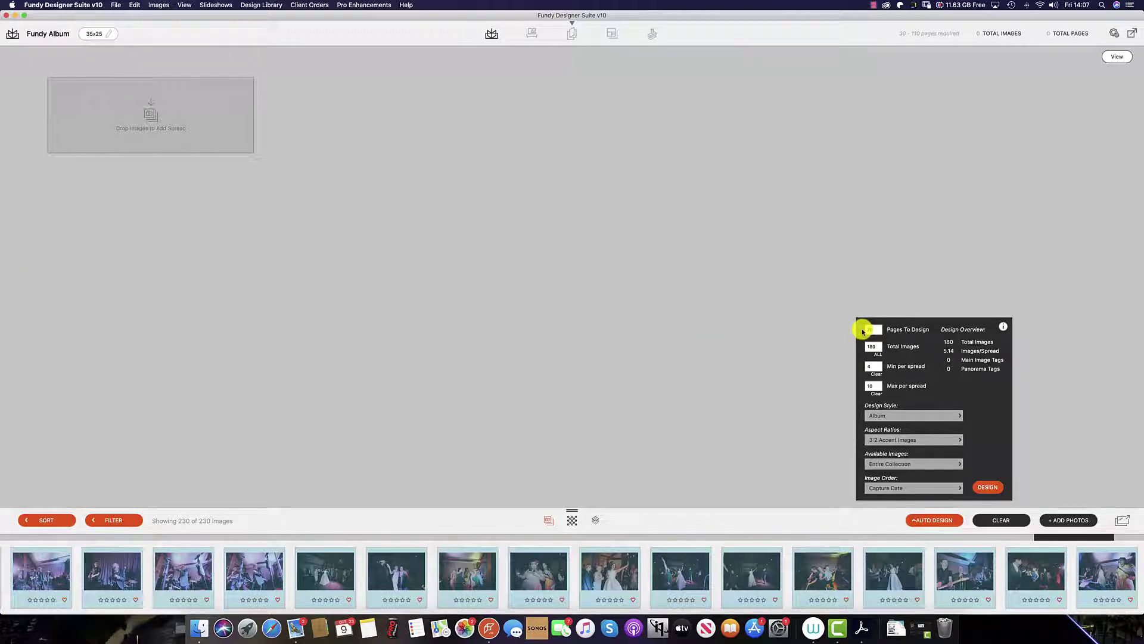
pyautogui.write('65')
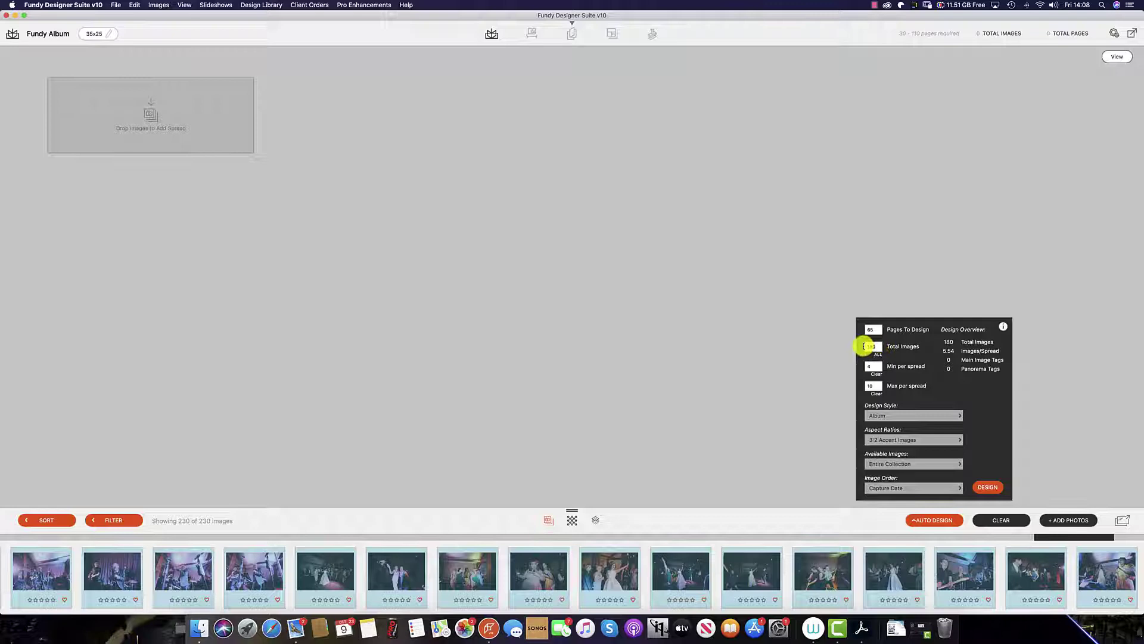
pyautogui.doubleClick(871, 347)
pyautogui.write('150')
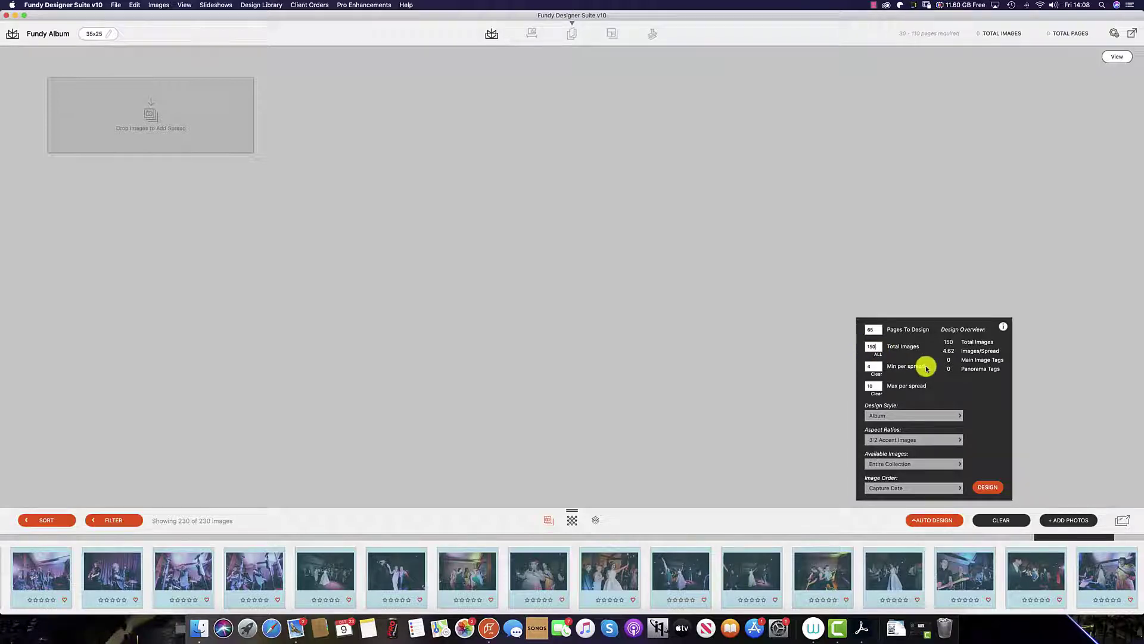
# - Set images per spread to a minimum of 5 and a maximum of 12
pyautogui.doubleClick(870, 365)
pyautogui.write('5')
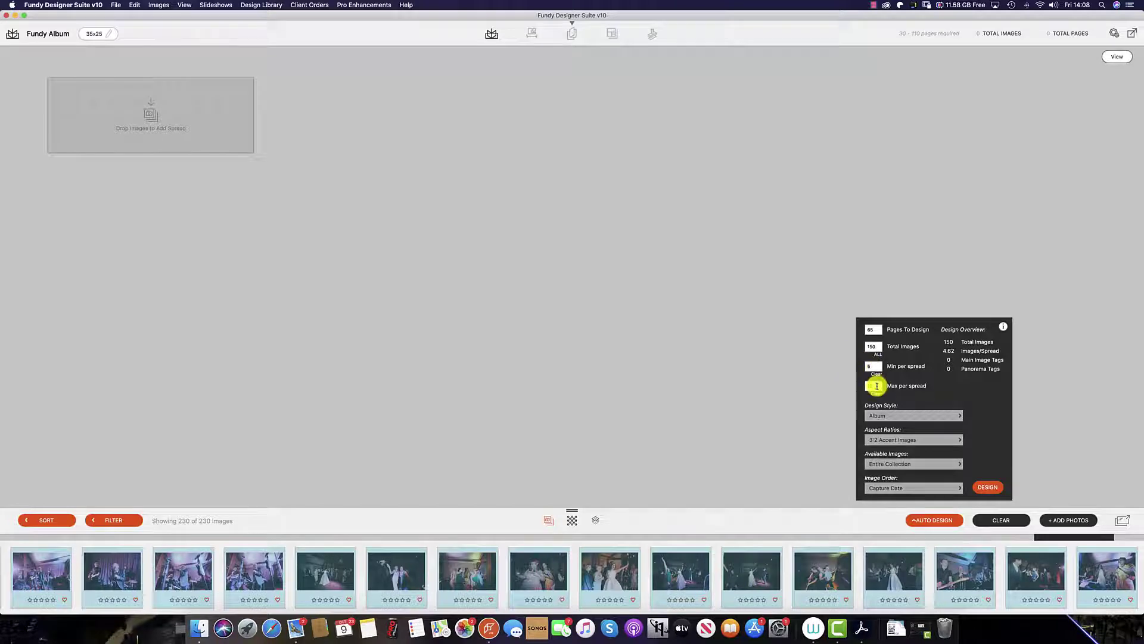
pyautogui.doubleClick(870, 385)
pyautogui.write('12')
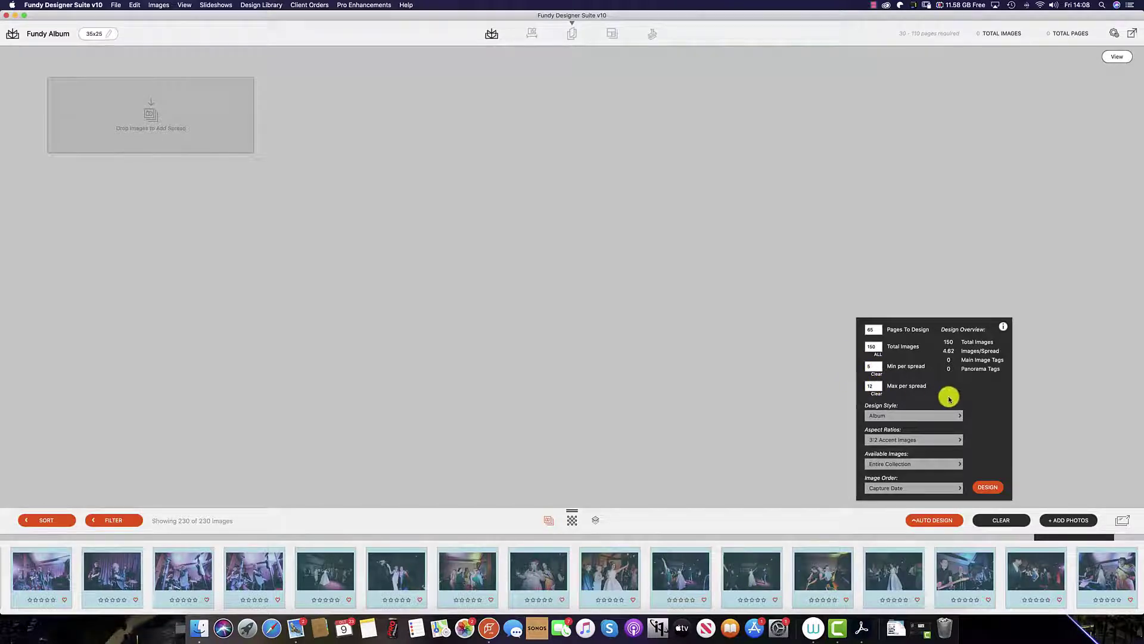
# - Run DESIGN to auto-build the album spreads, then scroll back up to the cover
pyautogui.click(987, 489)
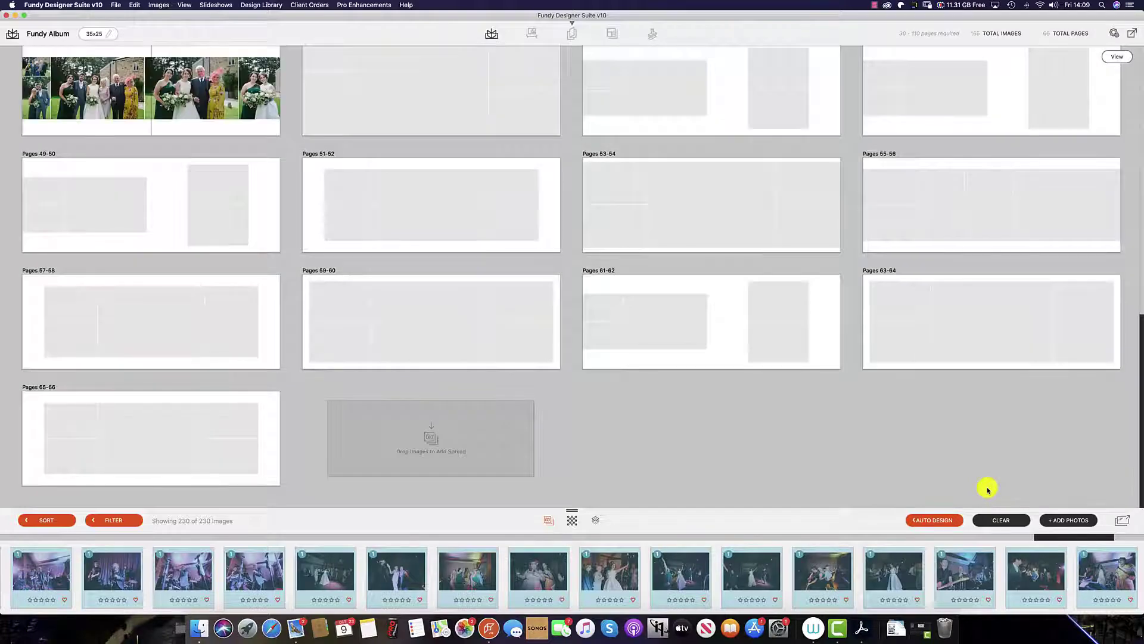
pyautogui.scroll(3, 754, 280)
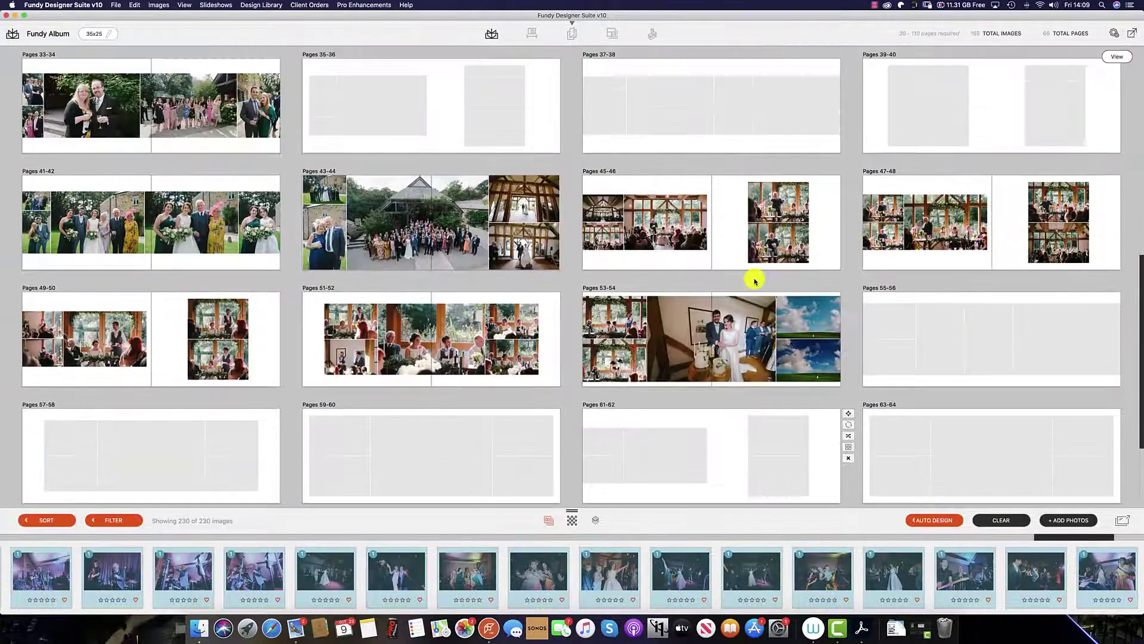
pyautogui.scroll(7, 754, 280)
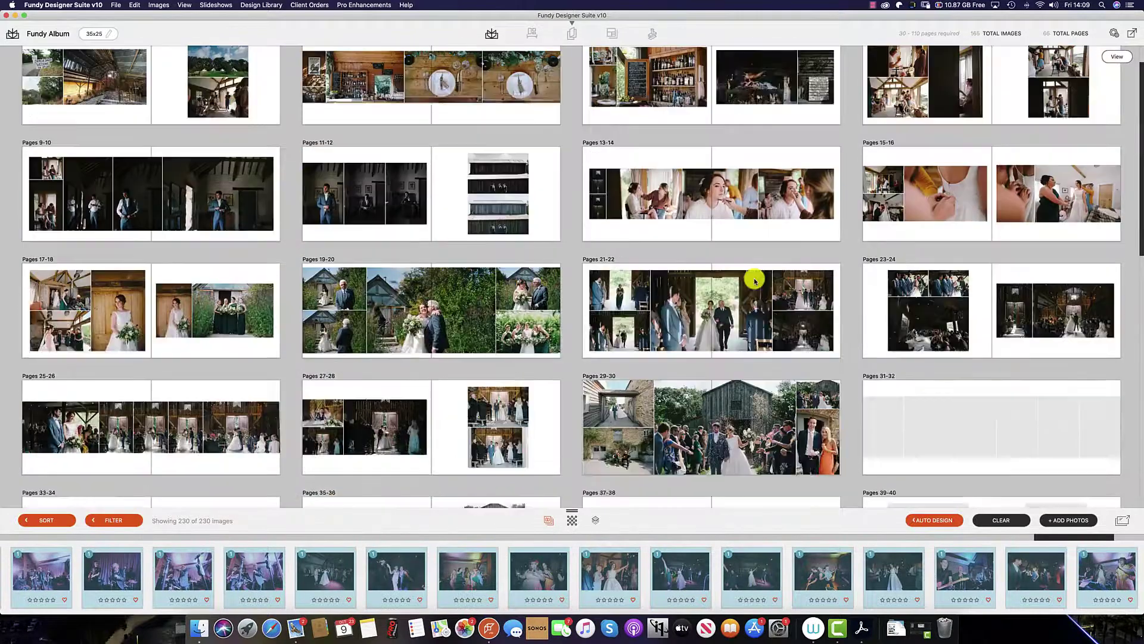
pyautogui.scroll(1, 755, 280)
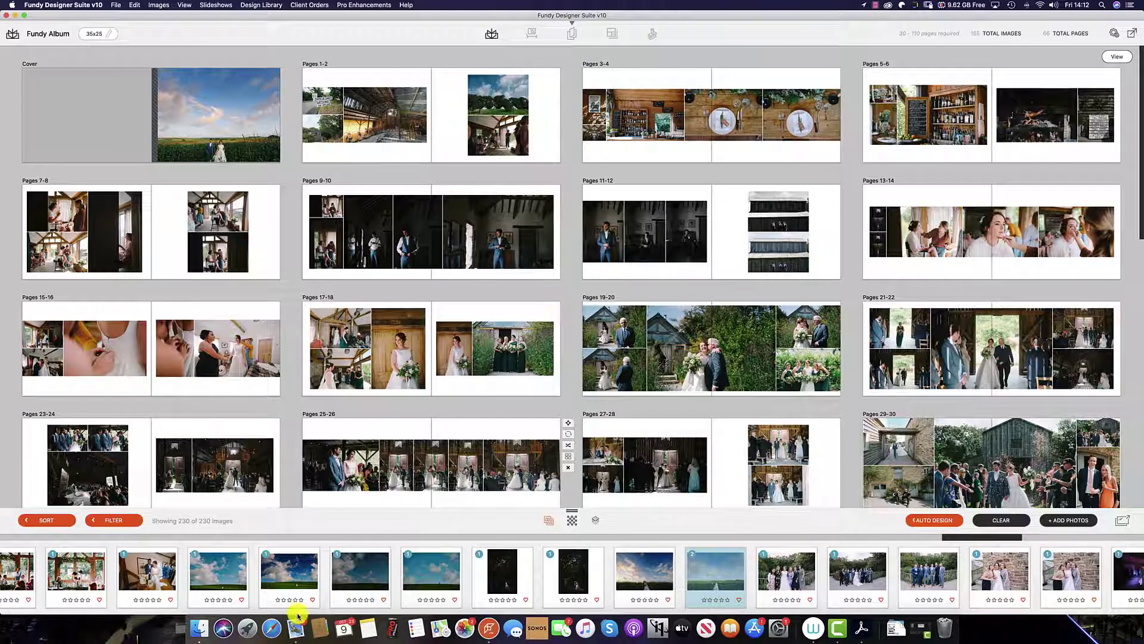
# - Put the big-cloud sky-and-field photo on the cover and enlarge the filmstrip thumbnails
pyautogui.click(295, 581)
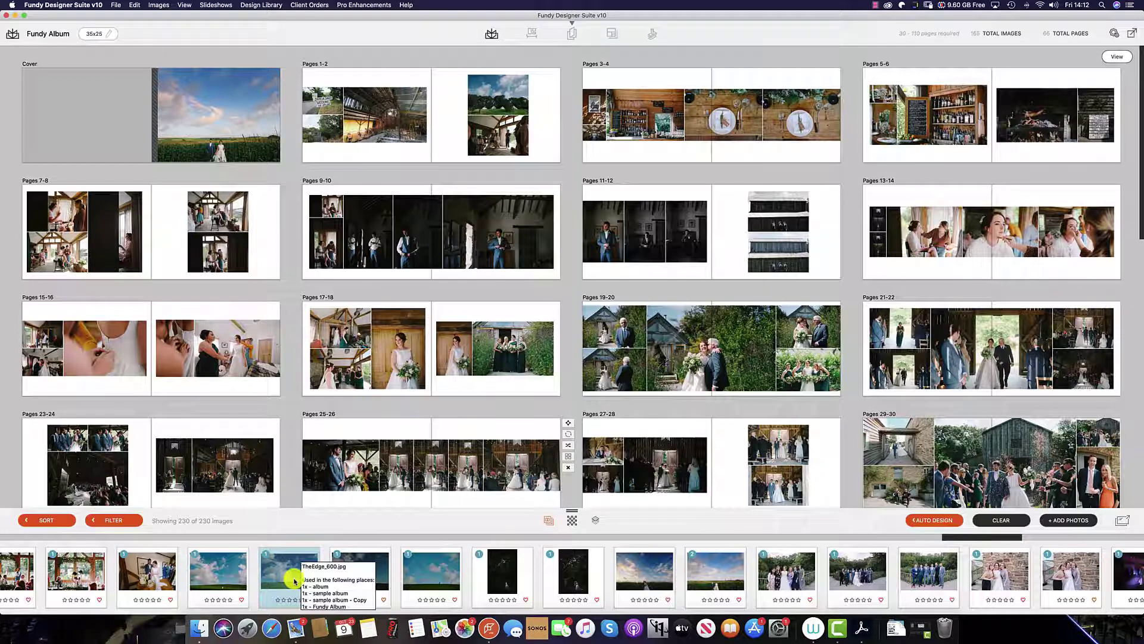
pyautogui.moveTo(294, 581); pyautogui.dragTo(219, 125)
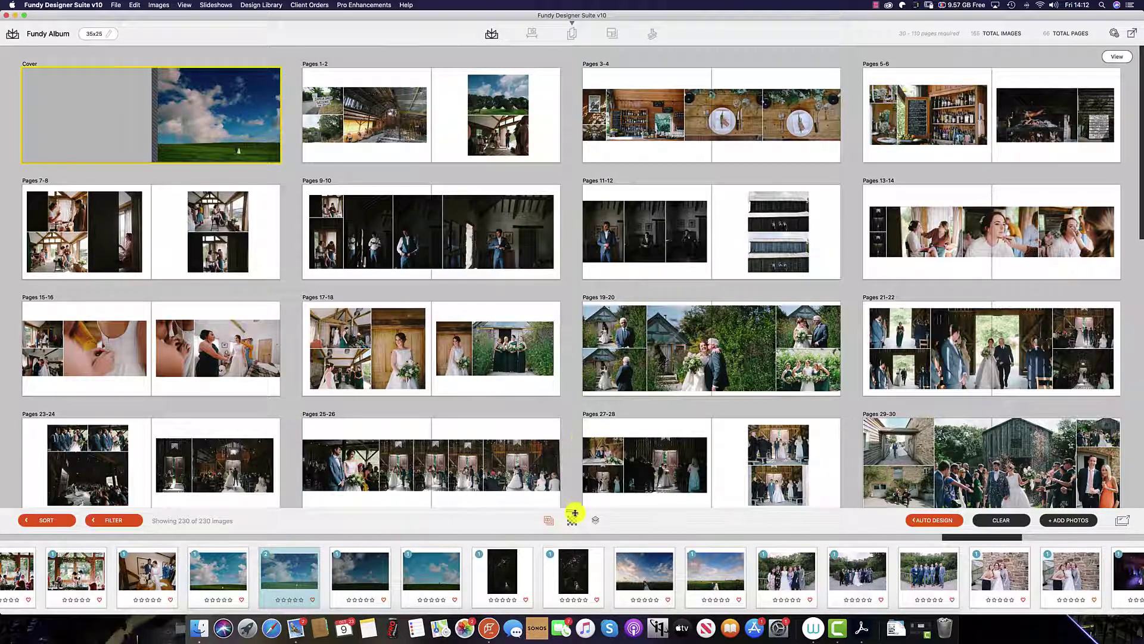
pyautogui.moveTo(573, 508); pyautogui.dragTo(572, 436)
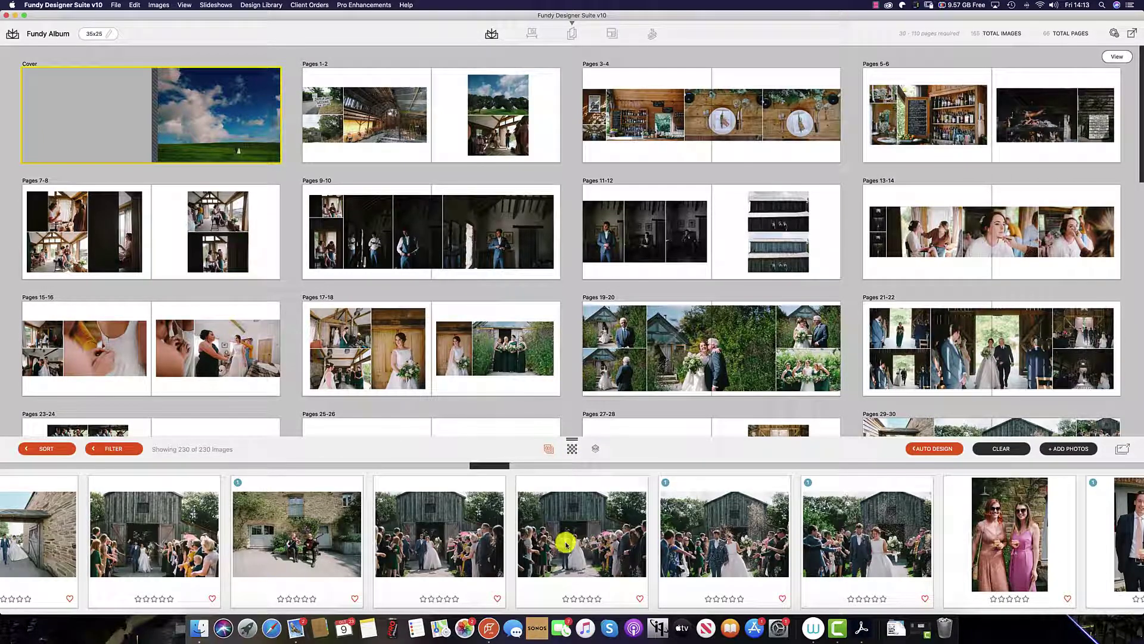
pyautogui.click(249, 123)
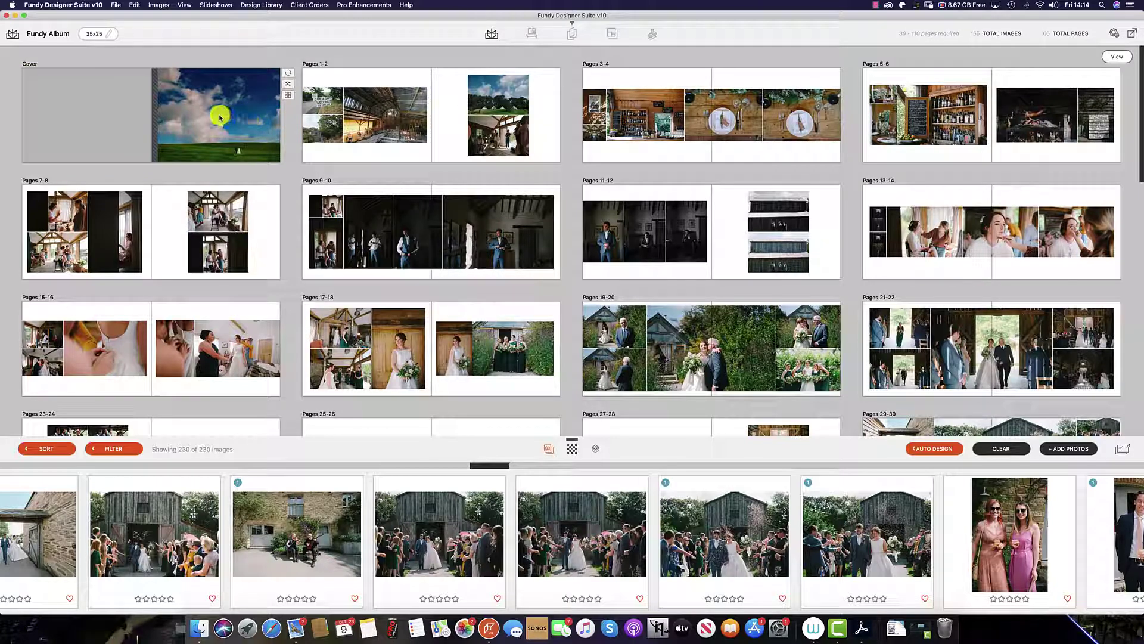
pyautogui.doubleClick(220, 117)
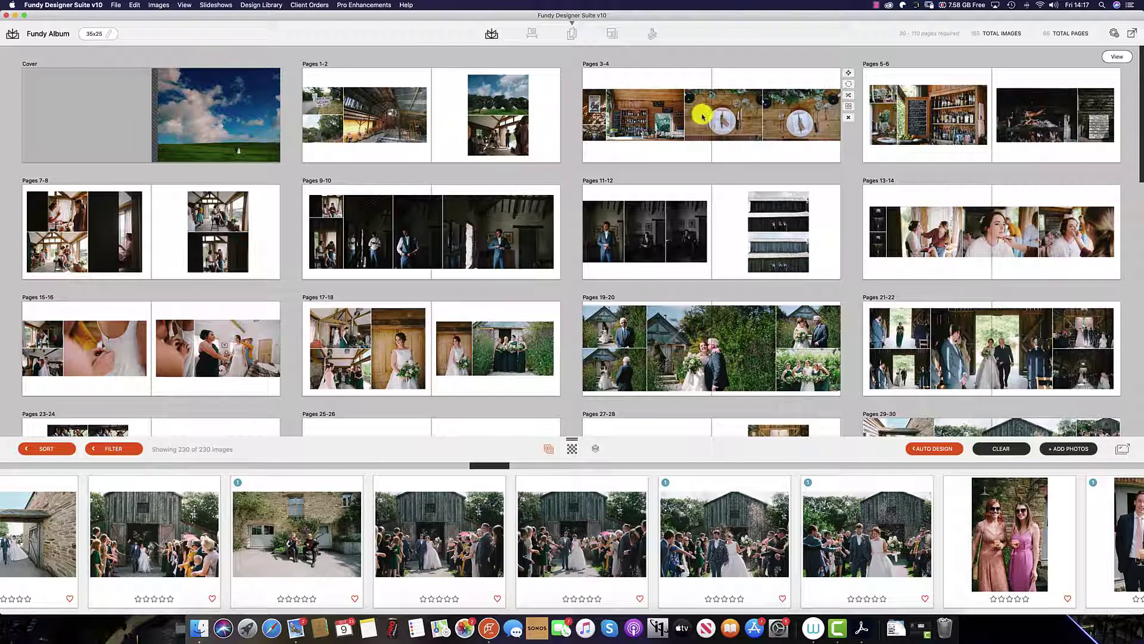
# - Move every Pages 1-2 photo, including the barn photo, onto Pages 3-4 and delete the emptied spread
pyautogui.click(321, 102)
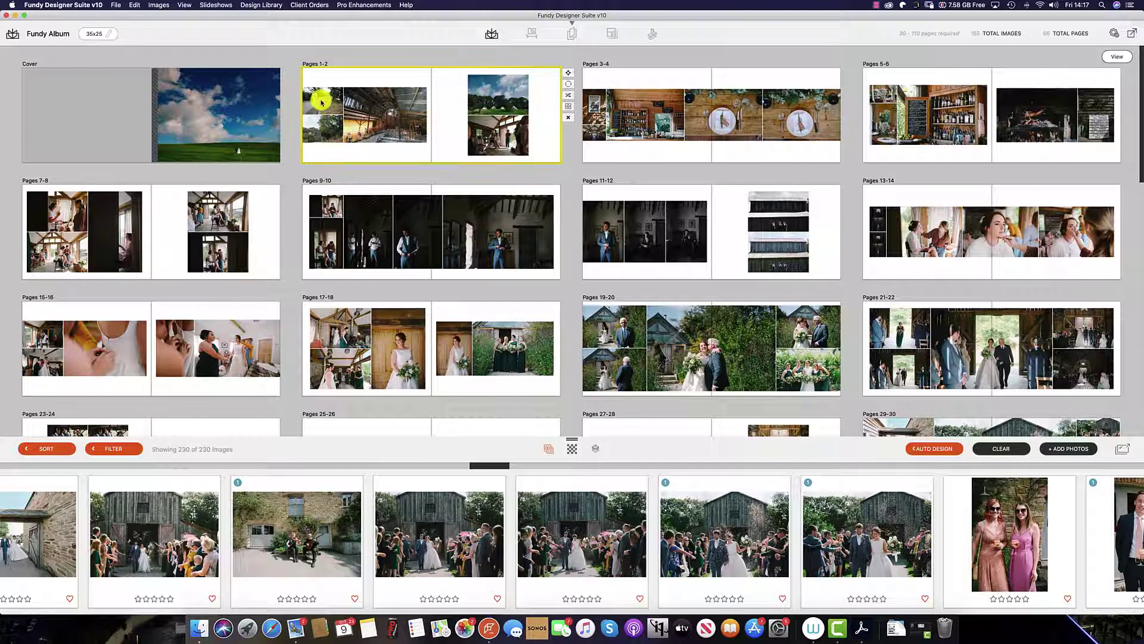
pyautogui.moveTo(321, 102)
pyautogui.mouseDown()
pyautogui.moveTo(596, 113)
pyautogui.moveTo(648, 139)
pyautogui.moveTo(686, 118)
pyautogui.moveTo(629, 106)
pyautogui.mouseUp()
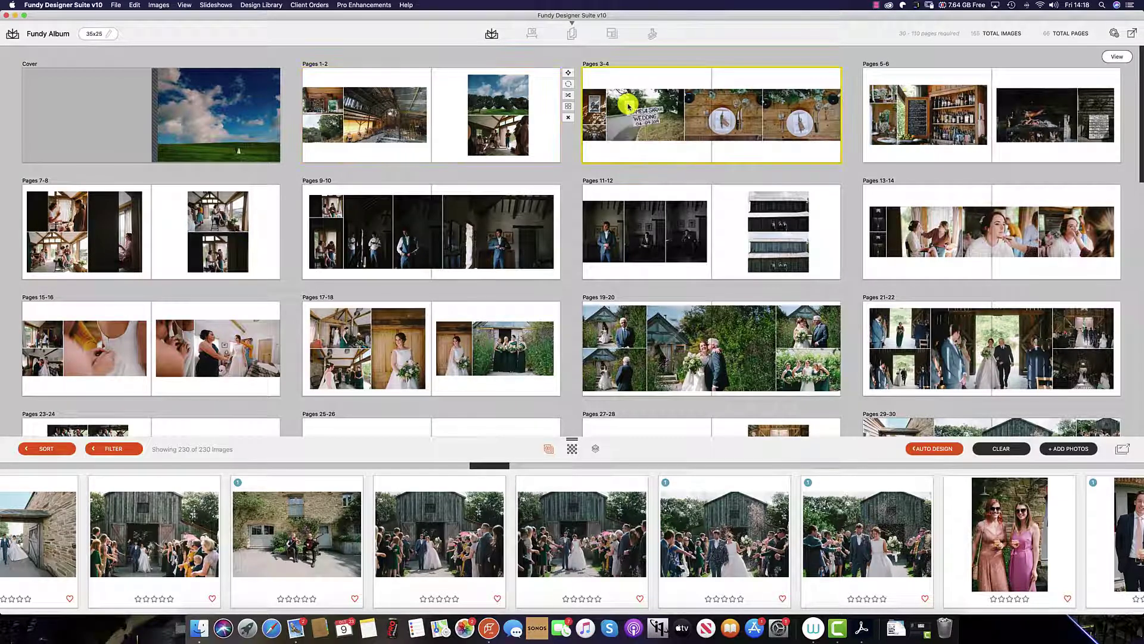
pyautogui.moveTo(468, 113); pyautogui.dragTo(685, 124)
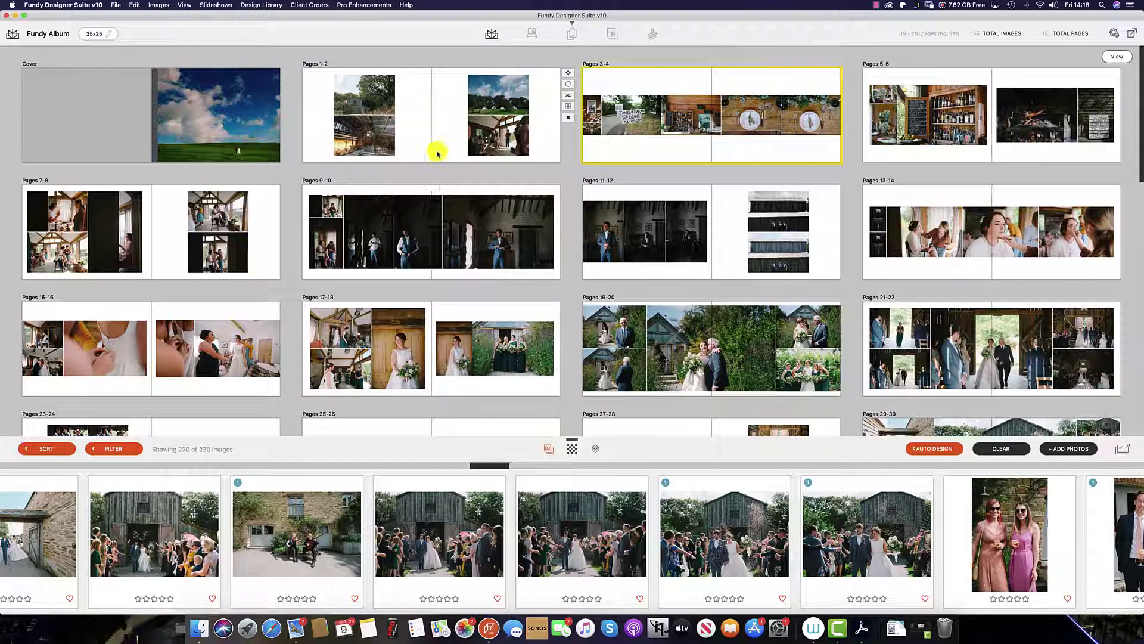
pyautogui.moveTo(365, 94); pyautogui.dragTo(803, 135)
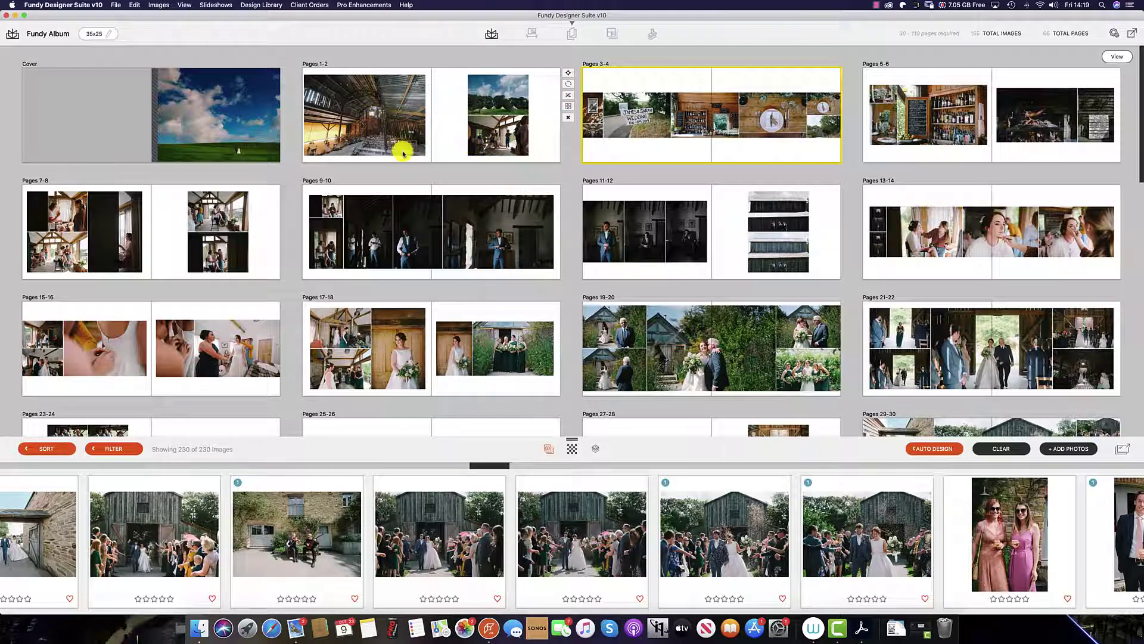
pyautogui.moveTo(469, 103); pyautogui.dragTo(816, 137)
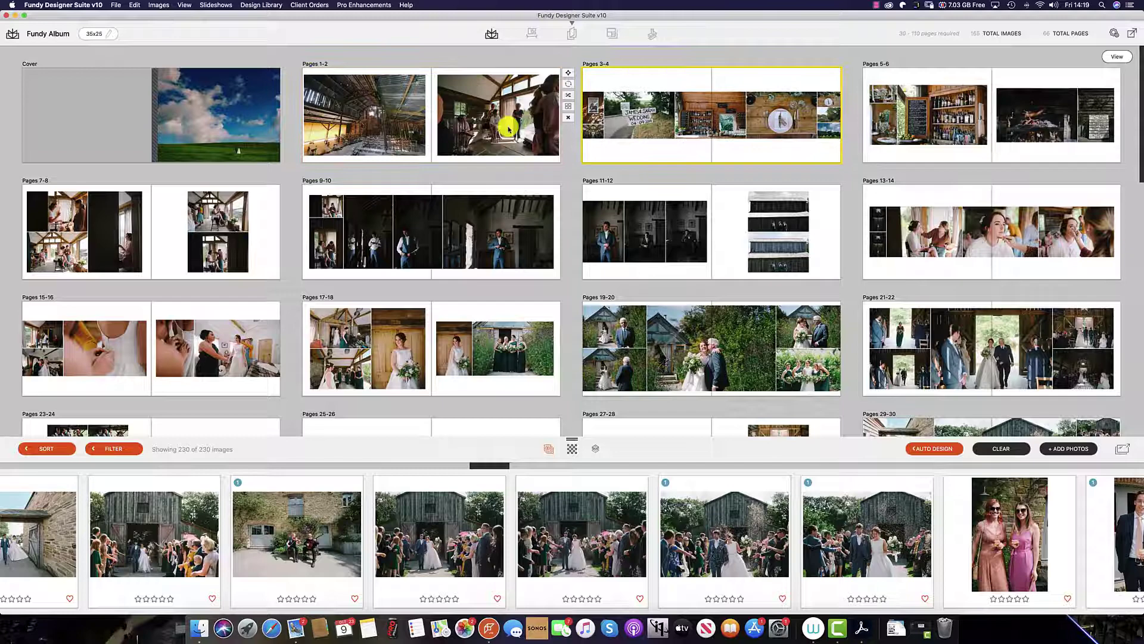
pyautogui.moveTo(508, 124); pyautogui.dragTo(636, 130)
pyautogui.moveTo(392, 121); pyautogui.dragTo(762, 136)
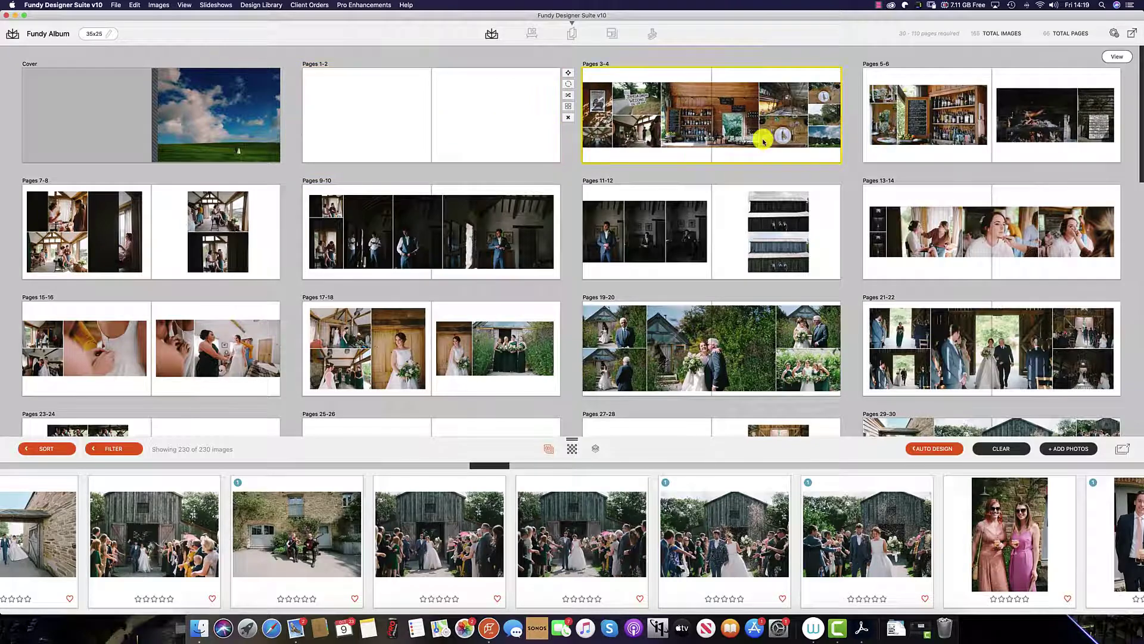
pyautogui.click(533, 120)
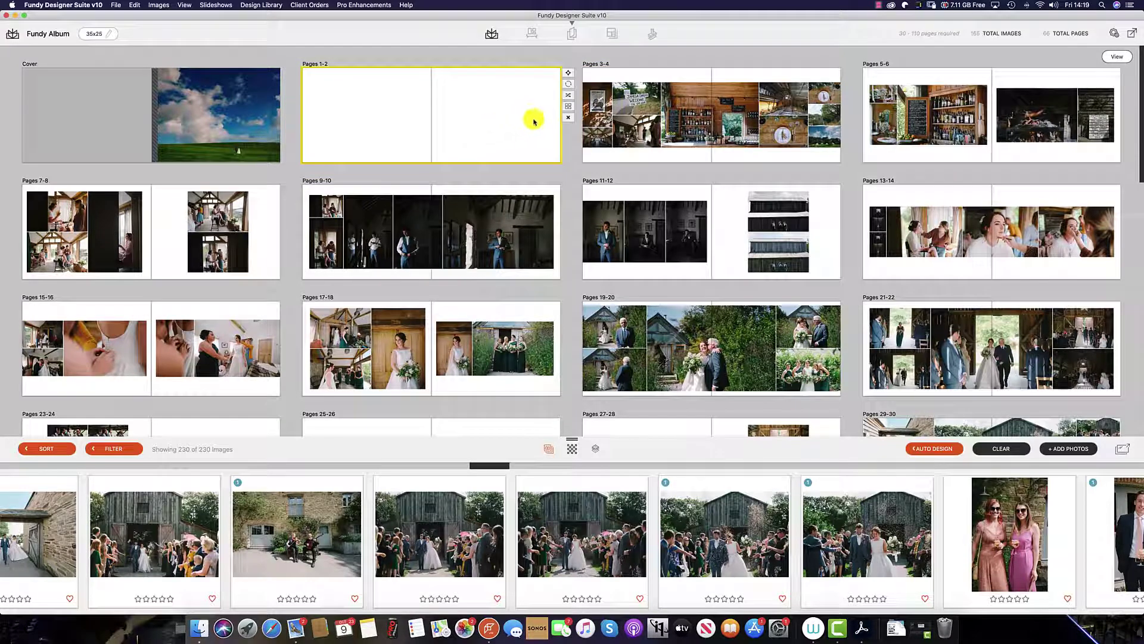
pyautogui.click(568, 118)
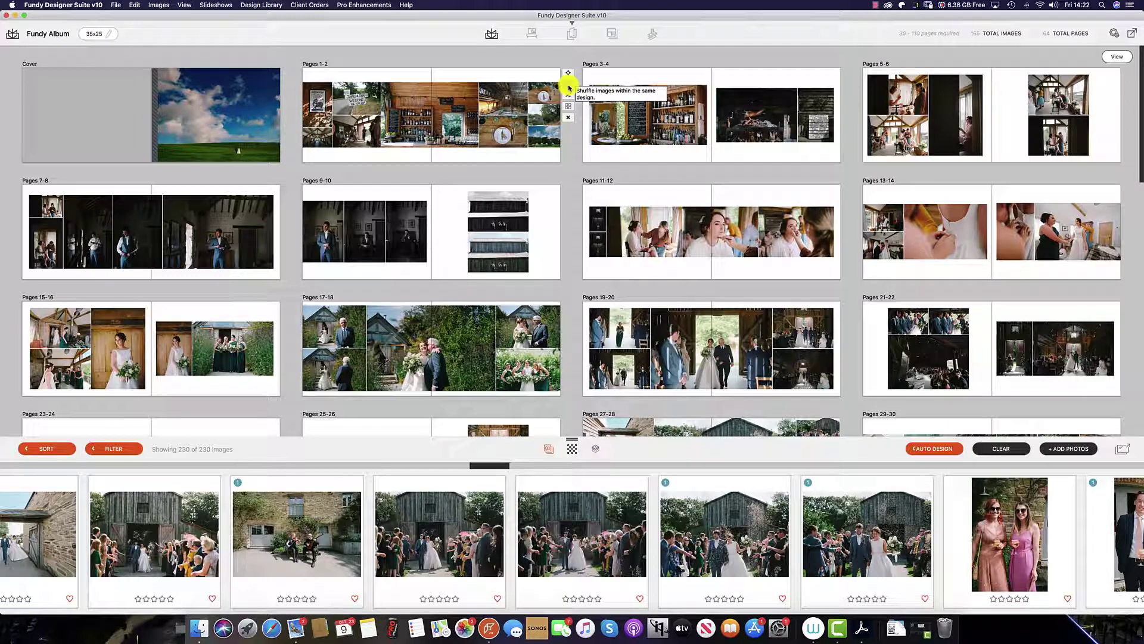
# - Shuffle the photos within the Pages 1-2 spread several times
pyautogui.click(570, 88)
pyautogui.click(570, 89)
pyautogui.click(569, 88)
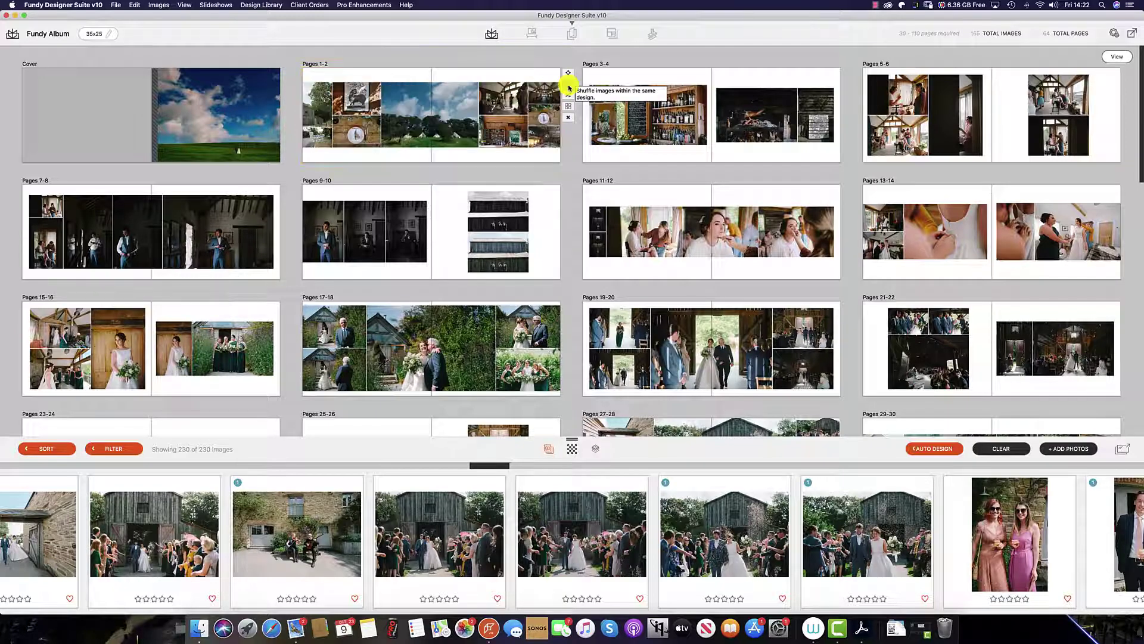
pyautogui.click(569, 88)
pyautogui.click(569, 88)
pyautogui.click(569, 88)
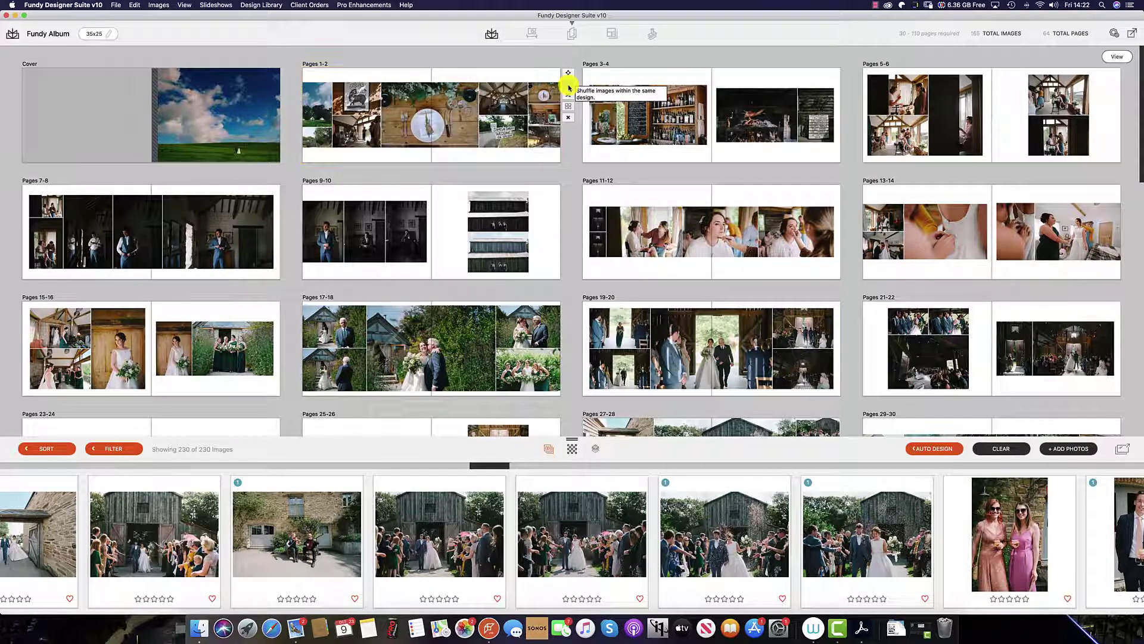
pyautogui.click(569, 88)
pyautogui.click(570, 88)
pyautogui.click(569, 88)
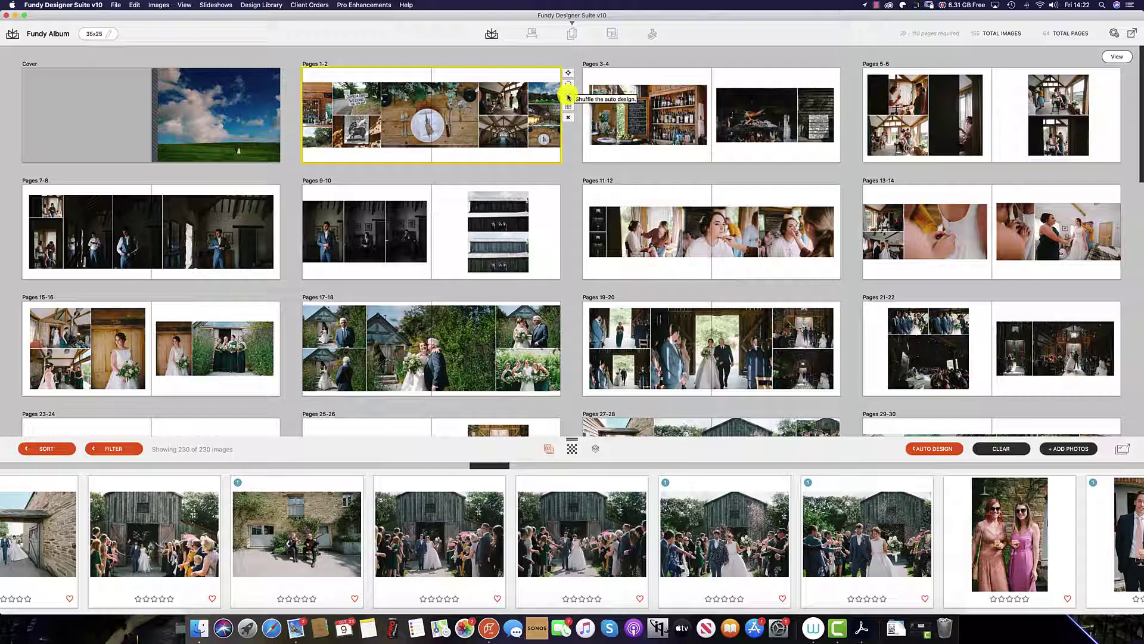
# - Reshuffle the Pages 1-2 auto design until a large interior photo sits beside a detail grid
pyautogui.click(568, 97)
pyautogui.click(568, 98)
pyautogui.click(568, 97)
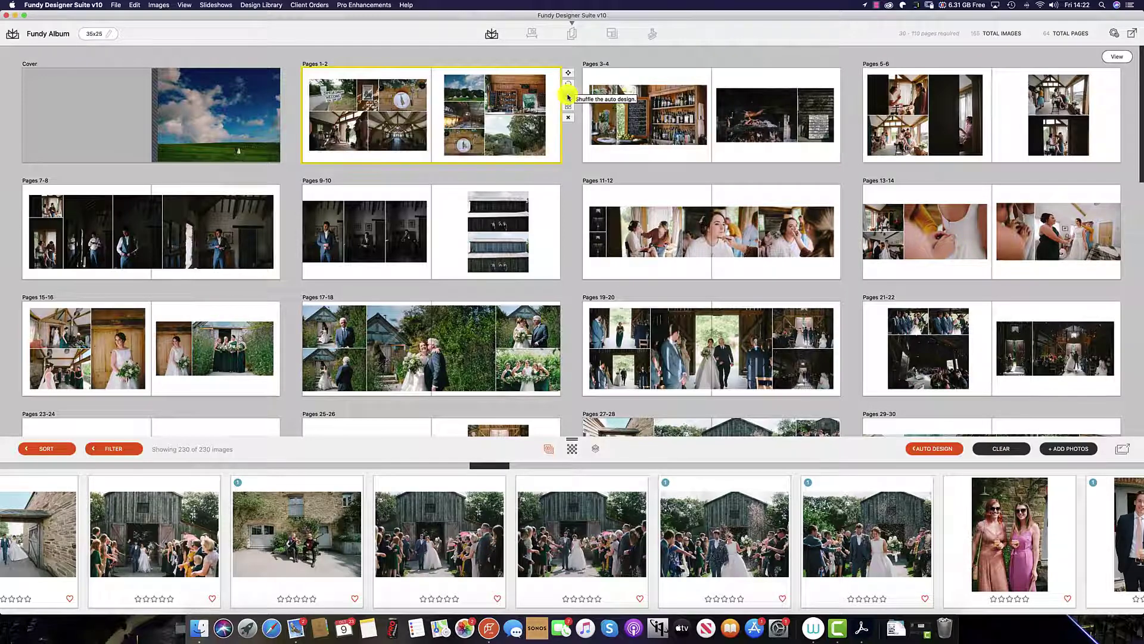
pyautogui.click(568, 97)
pyautogui.click(568, 97)
pyautogui.click(568, 97)
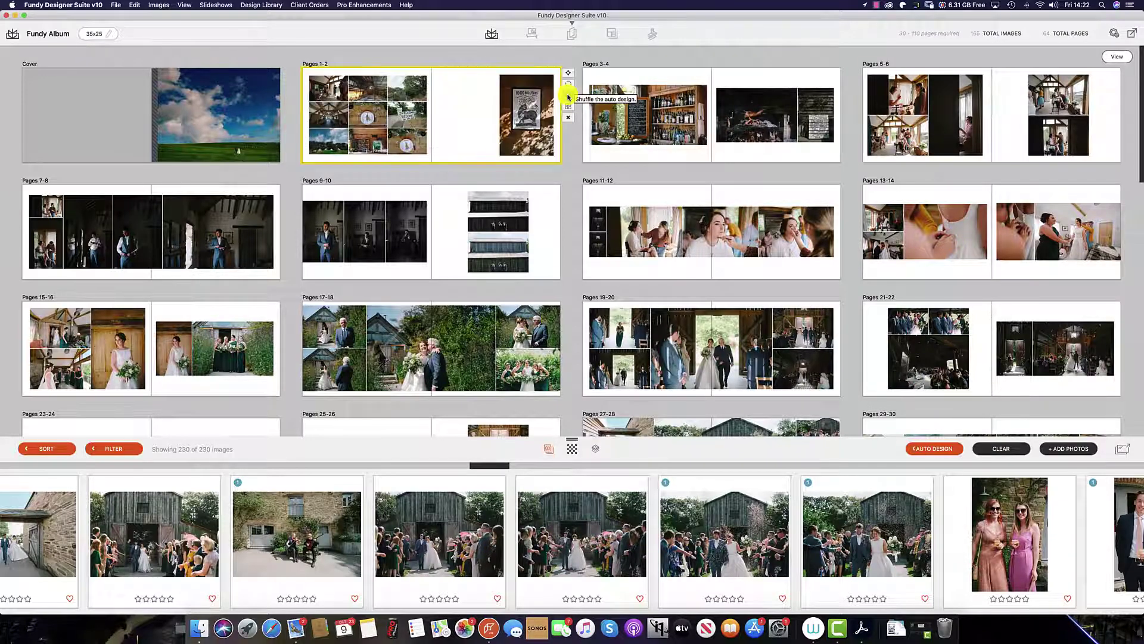
pyautogui.click(568, 98)
pyautogui.click(568, 97)
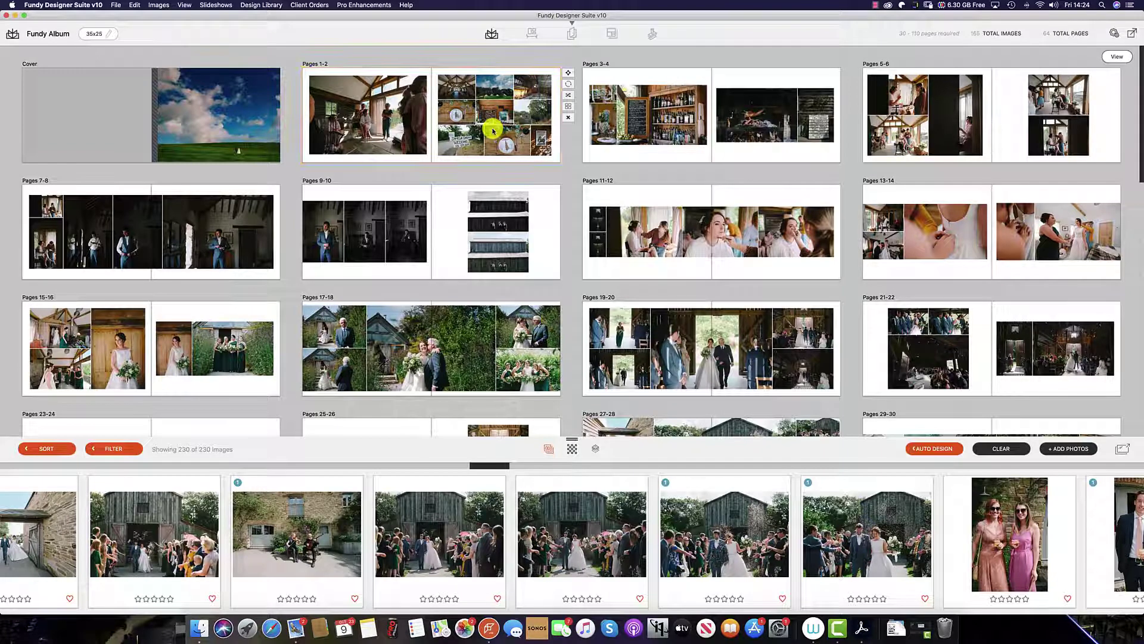
# - Apply a full-spread photo grid layout to Pages 1-2 from the Design Library
pyautogui.doubleClick(496, 129)
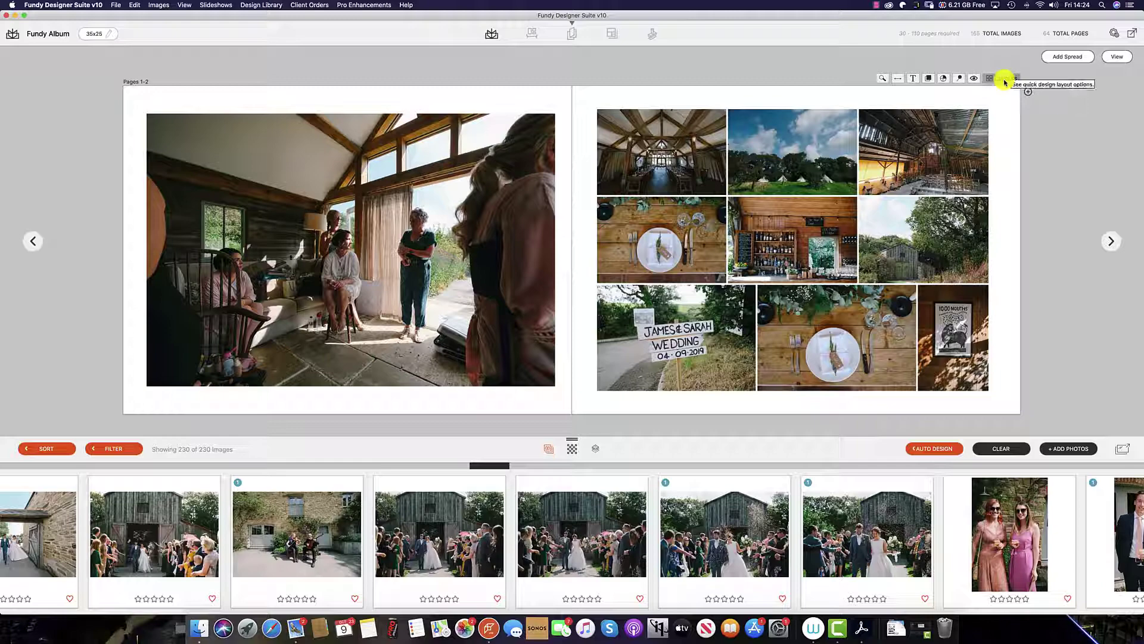
pyautogui.click(1005, 81)
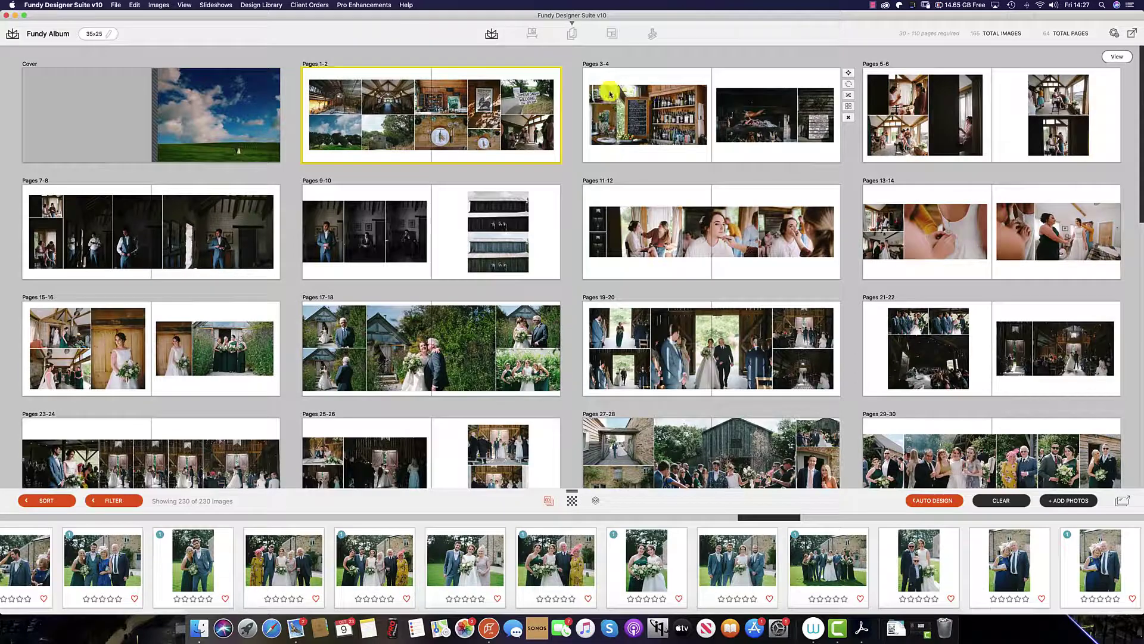
# - Delete the Pages 3-4 spread and move the top-left Pages 5-6 photo into the new Pages 3-4
pyautogui.click(849, 118)
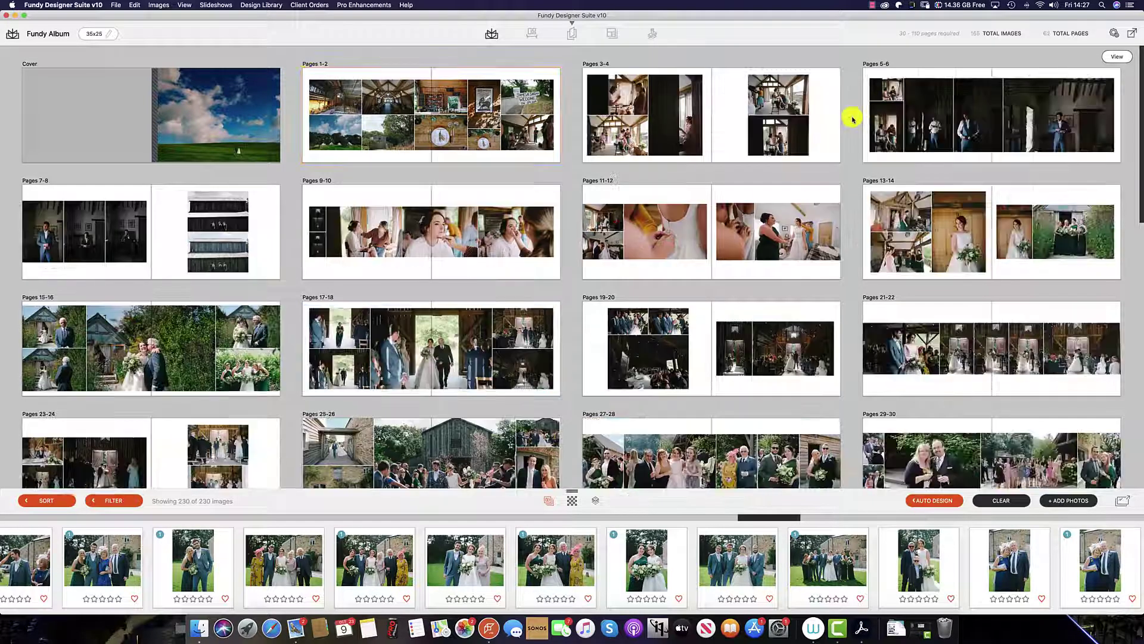
pyautogui.doubleClick(920, 124)
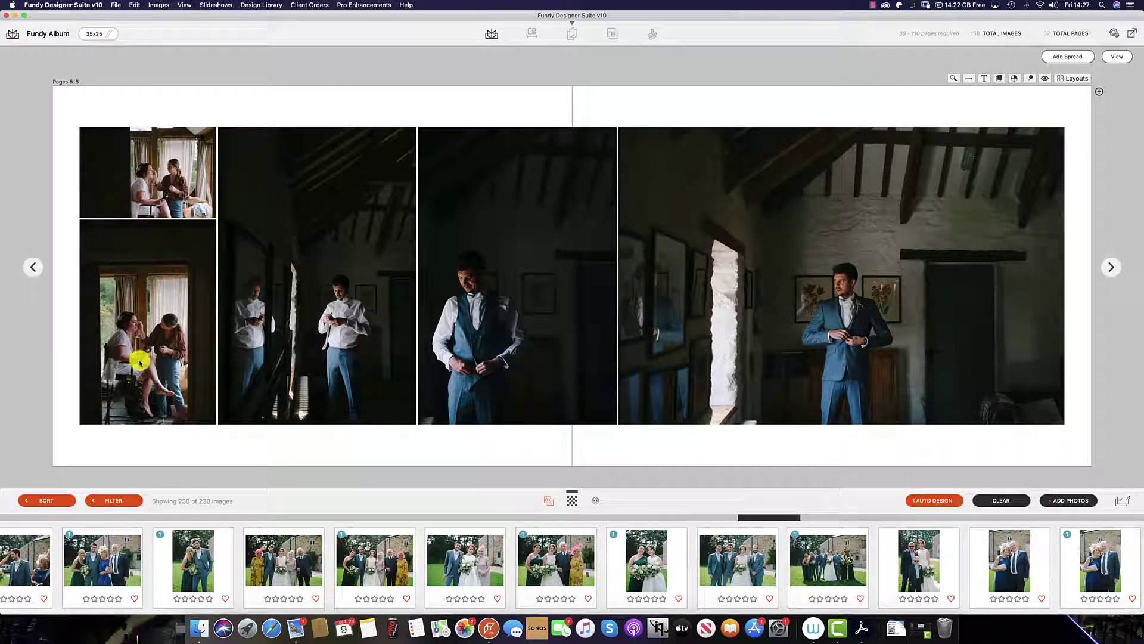
pyautogui.click(1113, 58)
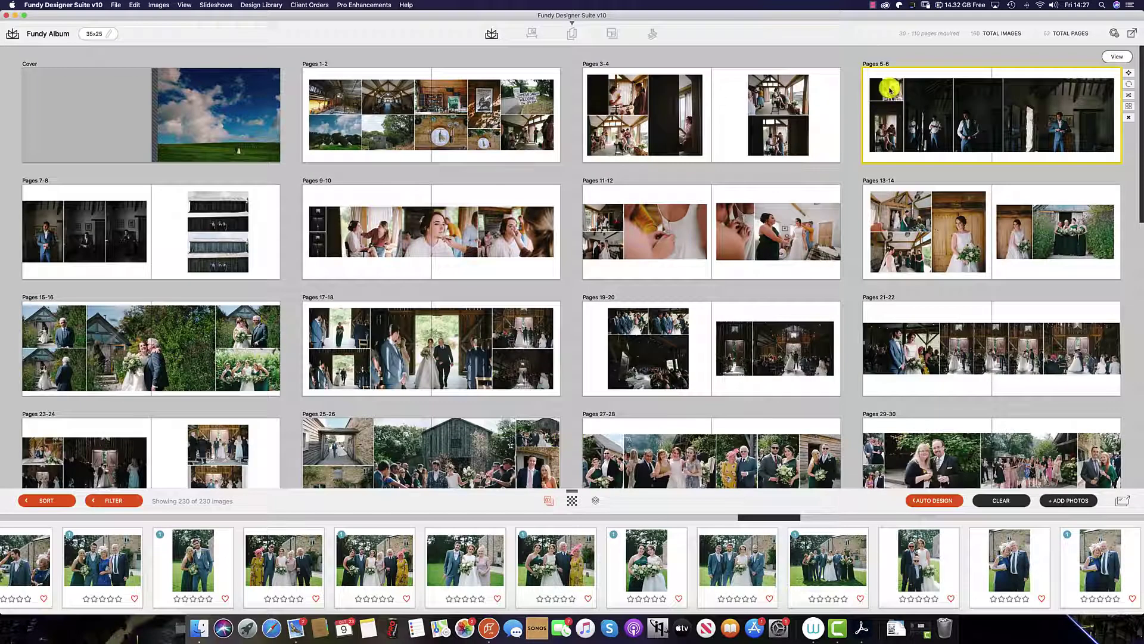
pyautogui.moveTo(882, 92); pyautogui.dragTo(807, 140)
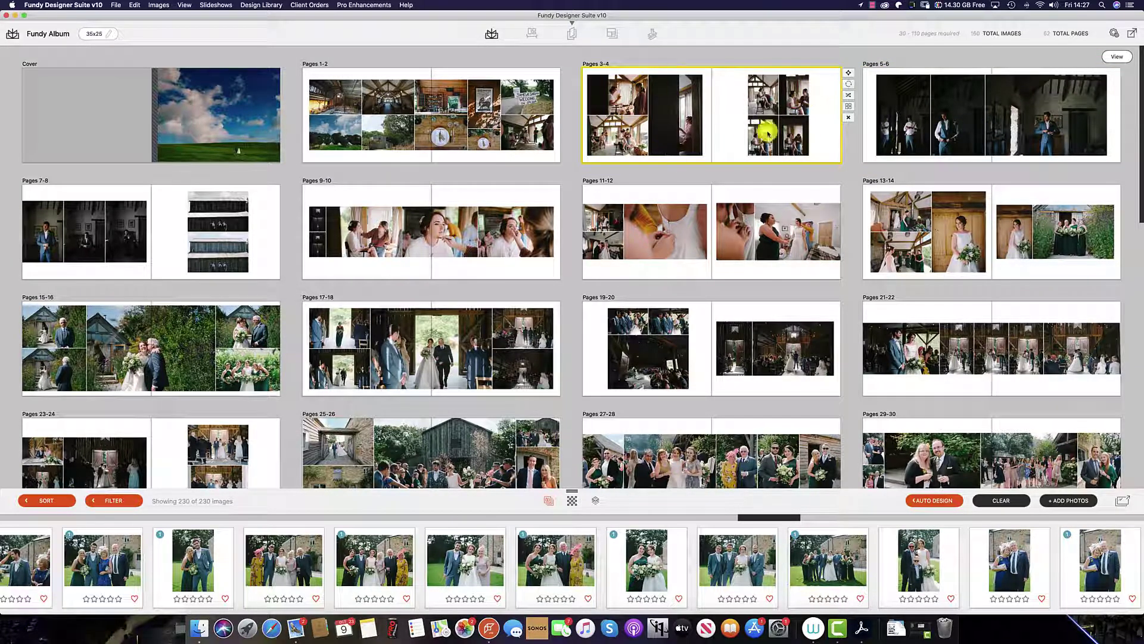
# - Reshuffle the new Pages 3-4 layout three times
pyautogui.click(848, 95)
pyautogui.click(849, 94)
pyautogui.click(849, 95)
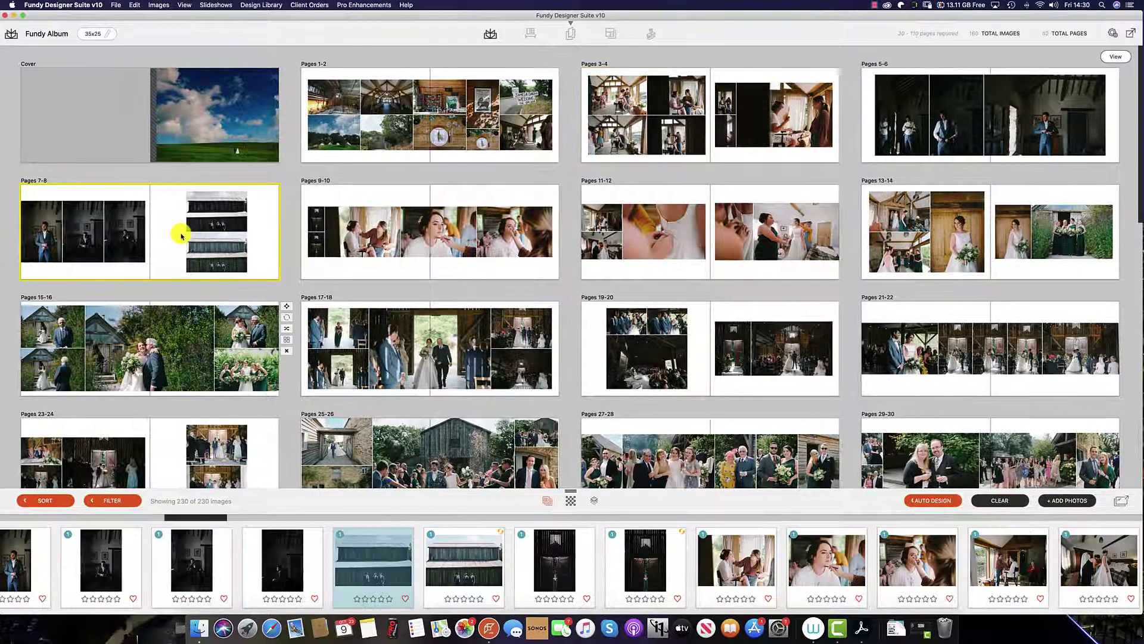
# - Open the Pages 7-8 spread and select the colour barn photo on the right page
pyautogui.moveTo(197, 217)
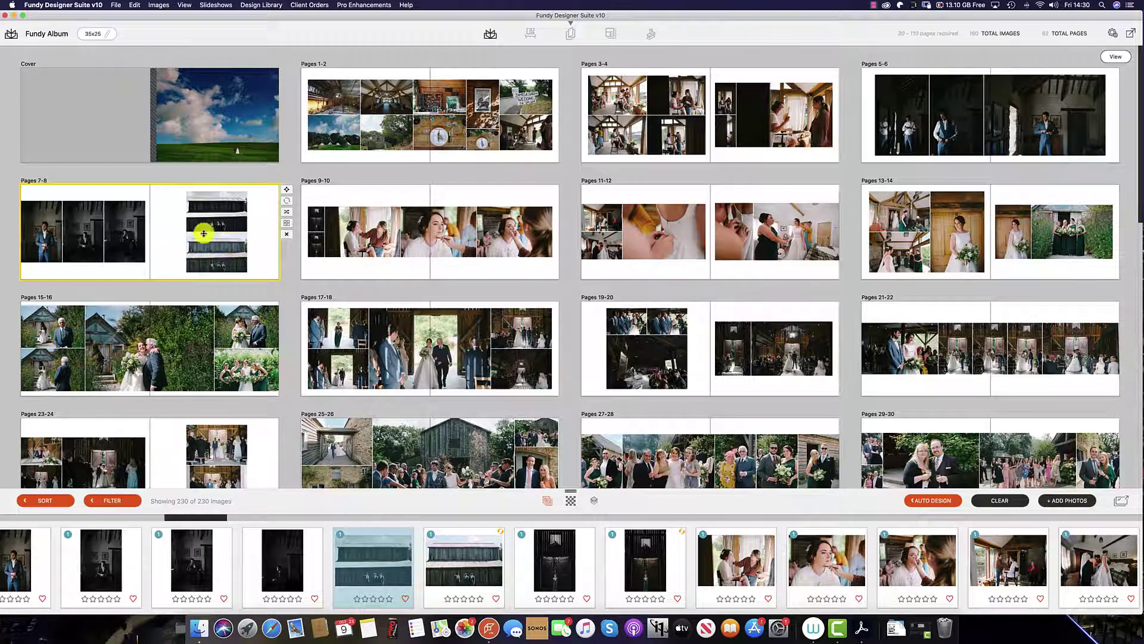
pyautogui.doubleClick(202, 233)
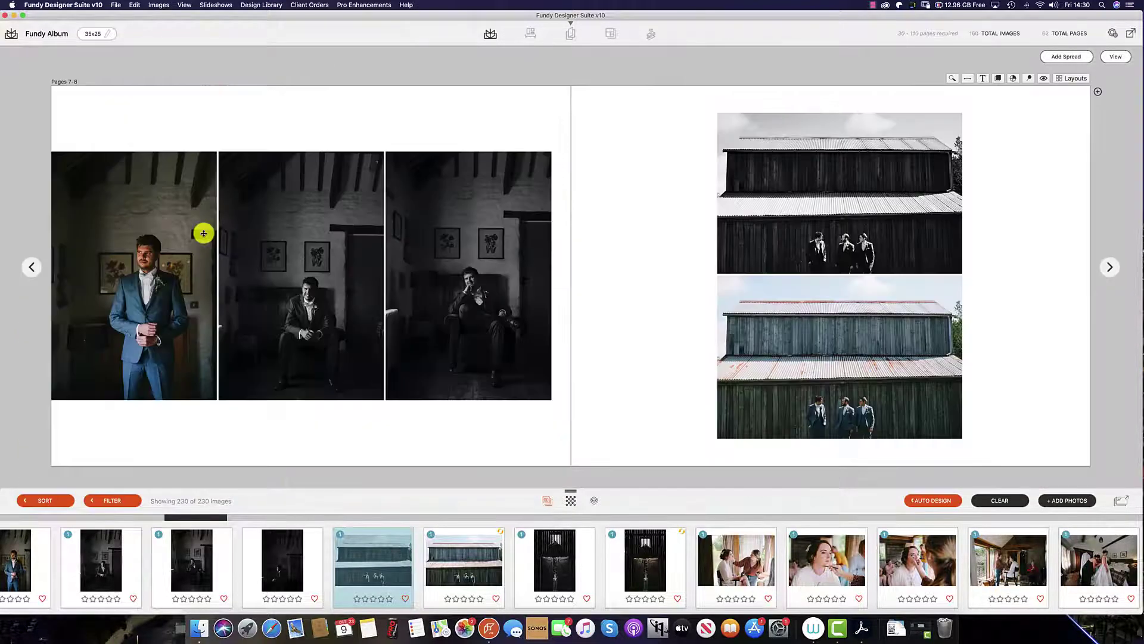
pyautogui.click(869, 356)
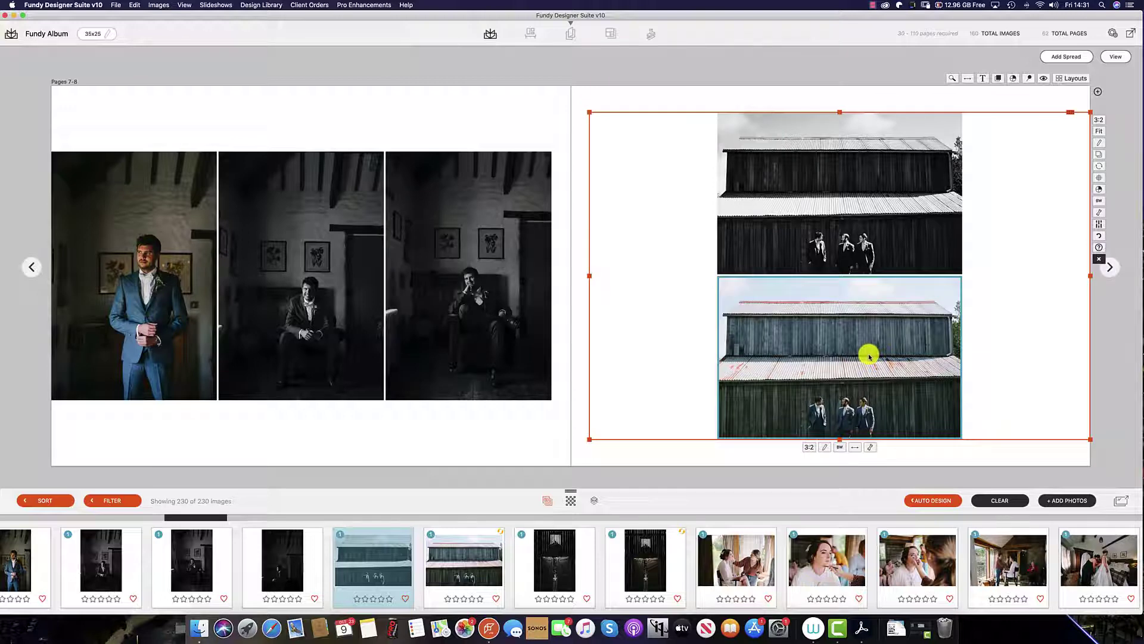
# - Delete the colour barn photo and give the groom photo the Black & White 3 tone
pyautogui.press('Delete')
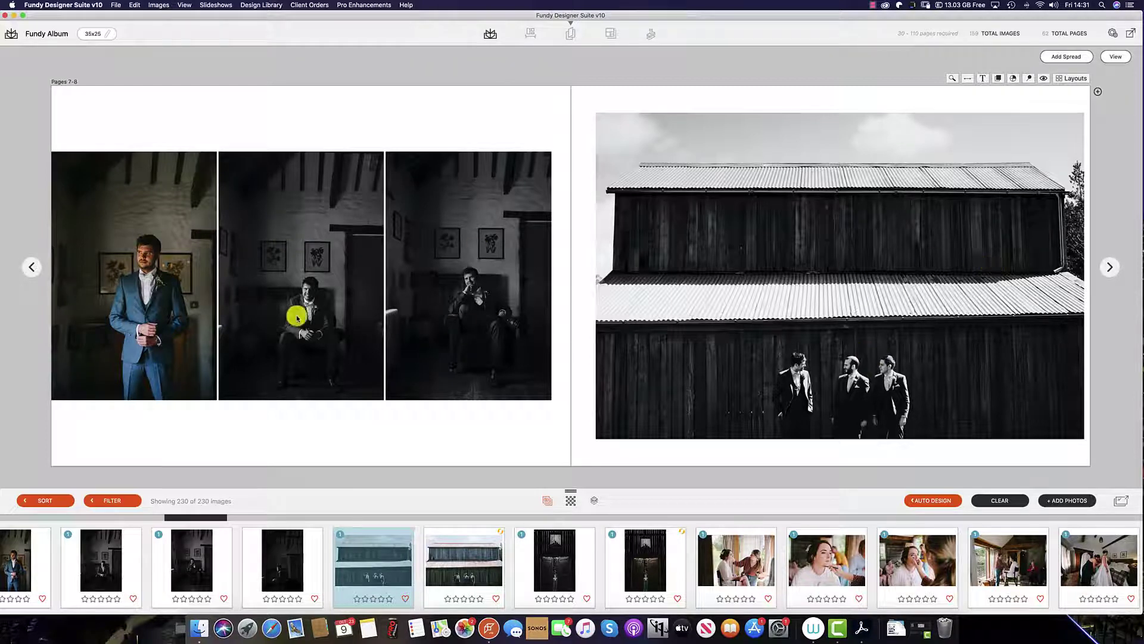
pyautogui.click(177, 295)
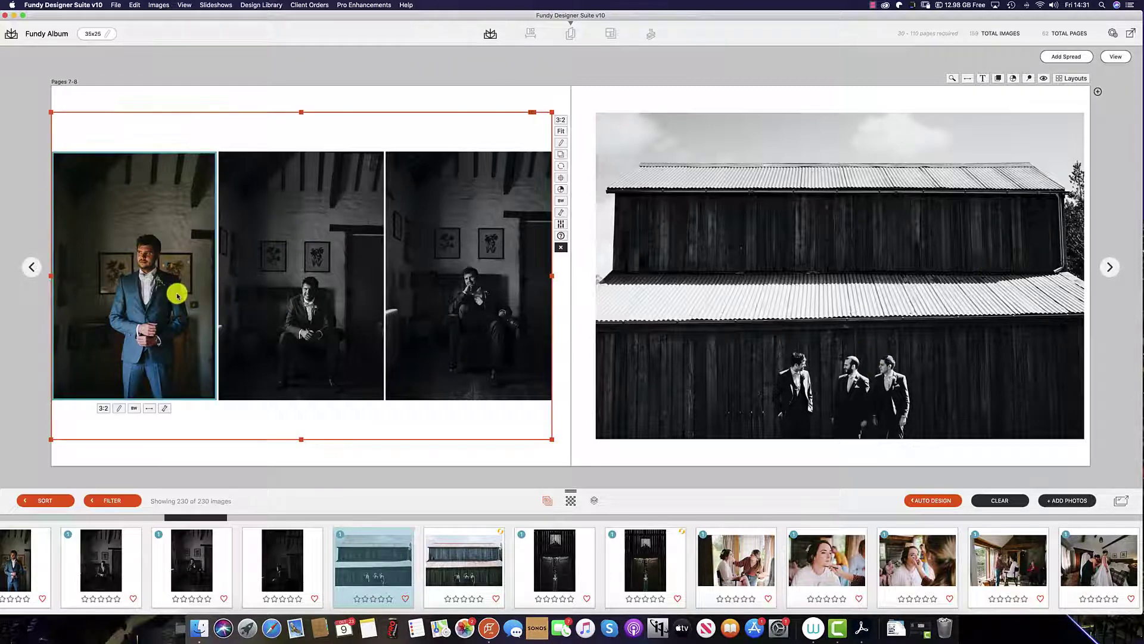
pyautogui.click(133, 410)
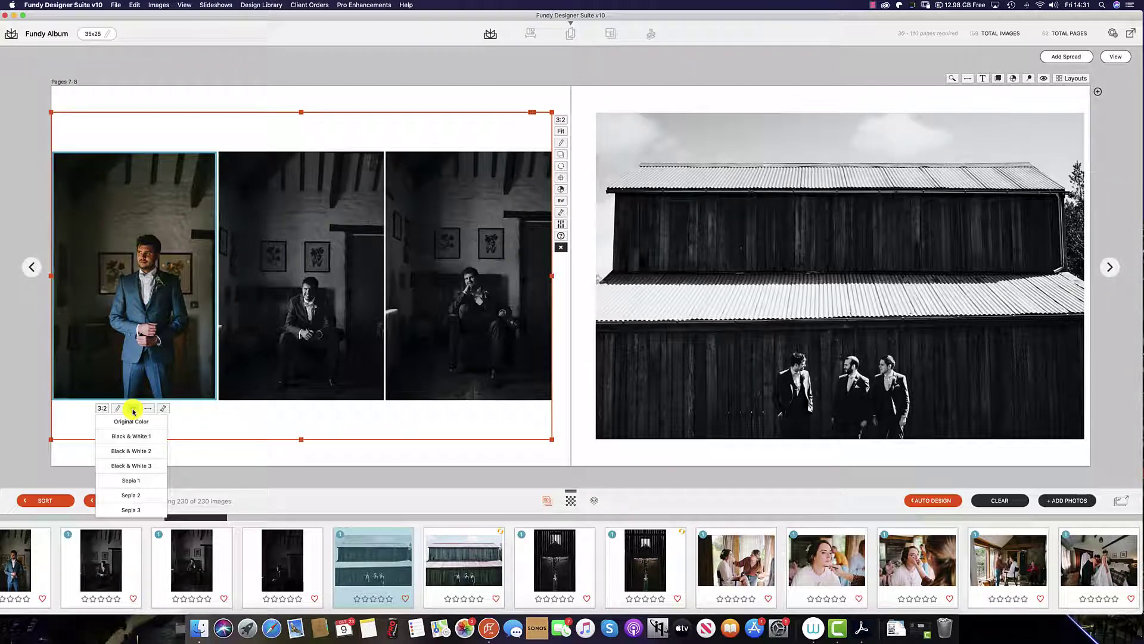
pyautogui.click(141, 465)
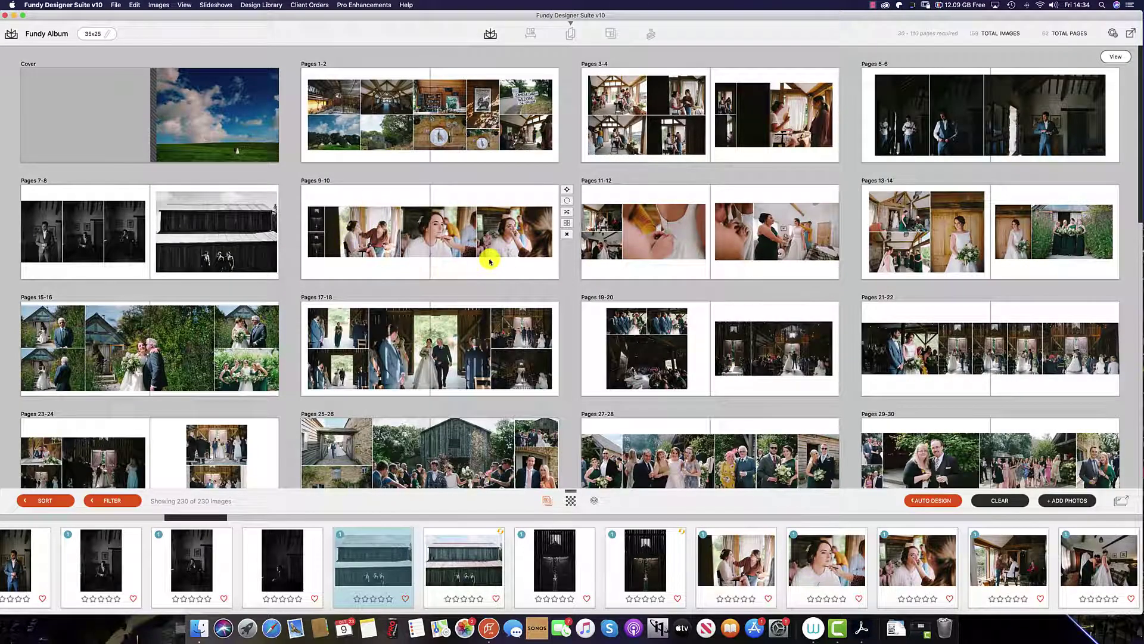
# - Open Pages 9-10 and delete both dark door photos
pyautogui.click(359, 234)
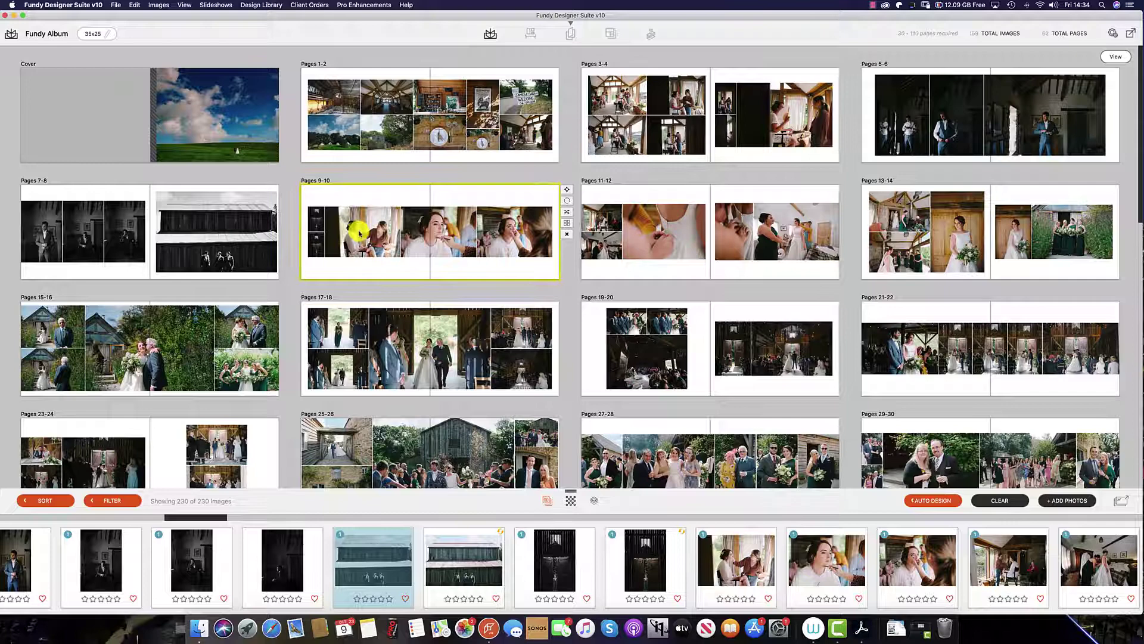
pyautogui.doubleClick(360, 234)
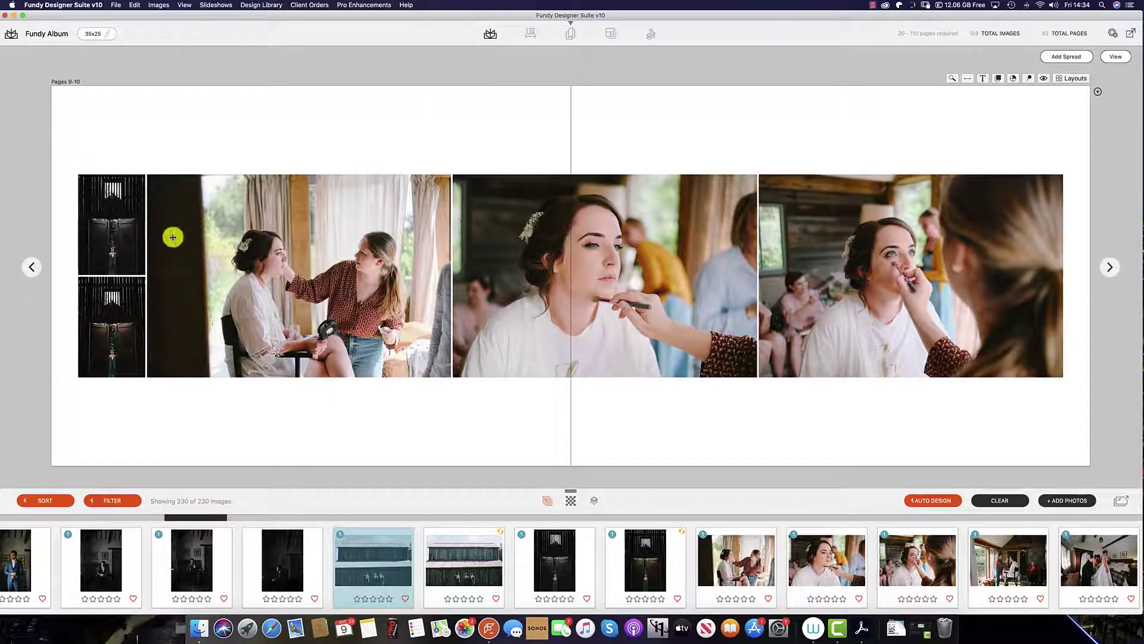
pyautogui.click(113, 227)
pyautogui.press('Delete')
pyautogui.click(125, 271)
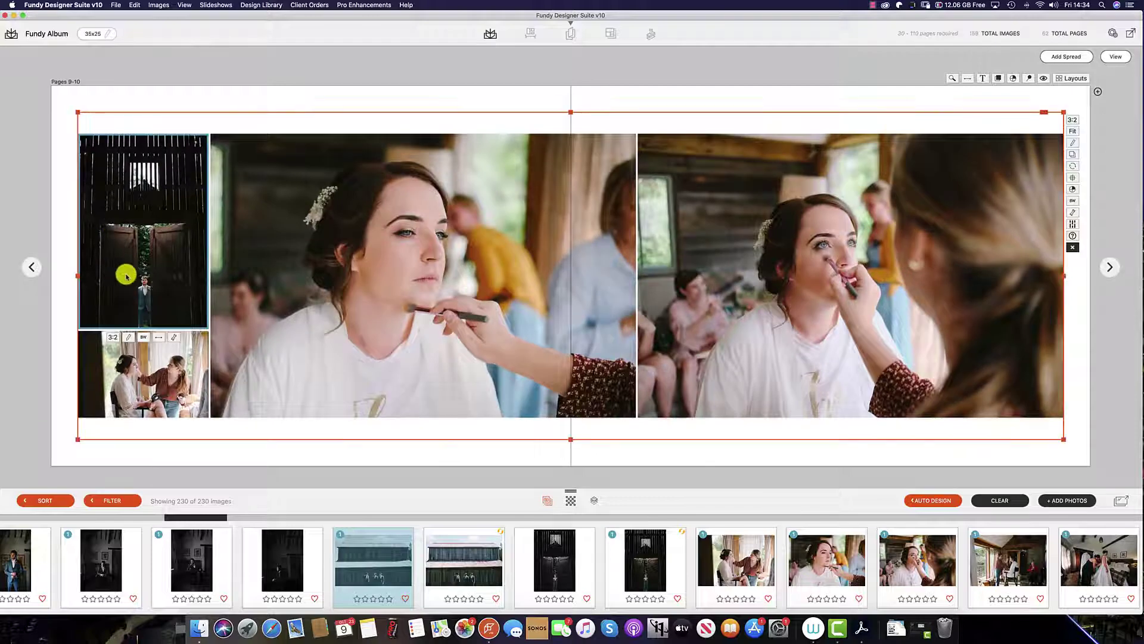
pyautogui.press('Delete')
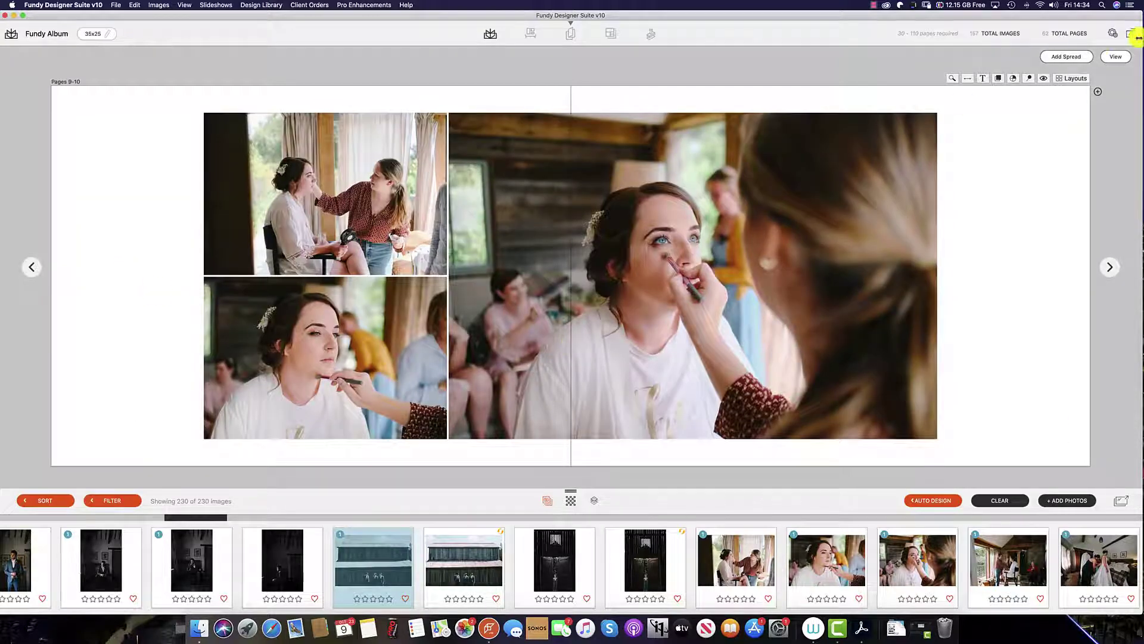
# - In the overview, drag the gutter so the top-left photo is shorter and the bottom one taller
pyautogui.click(1115, 57)
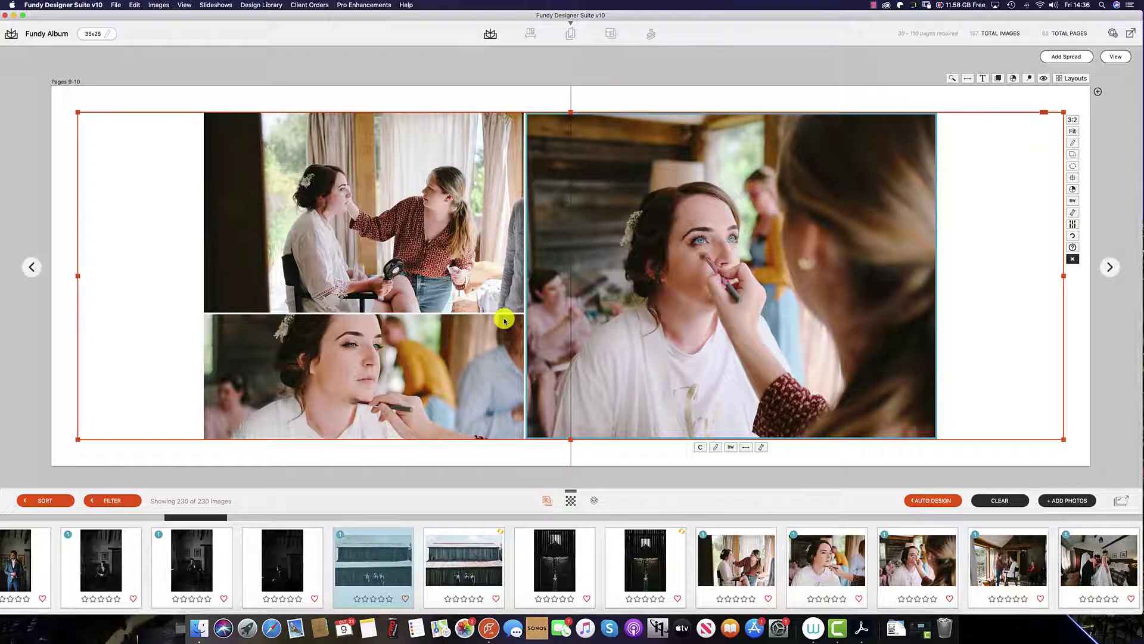
pyautogui.click(486, 314)
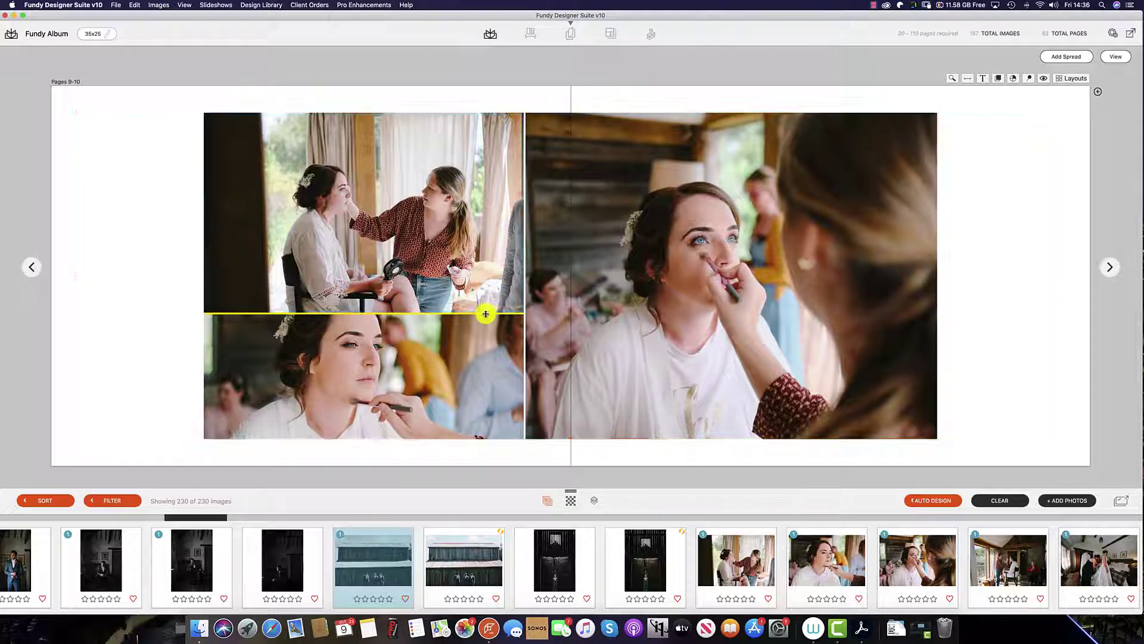
pyautogui.moveTo(485, 314); pyautogui.dragTo(572, 293)
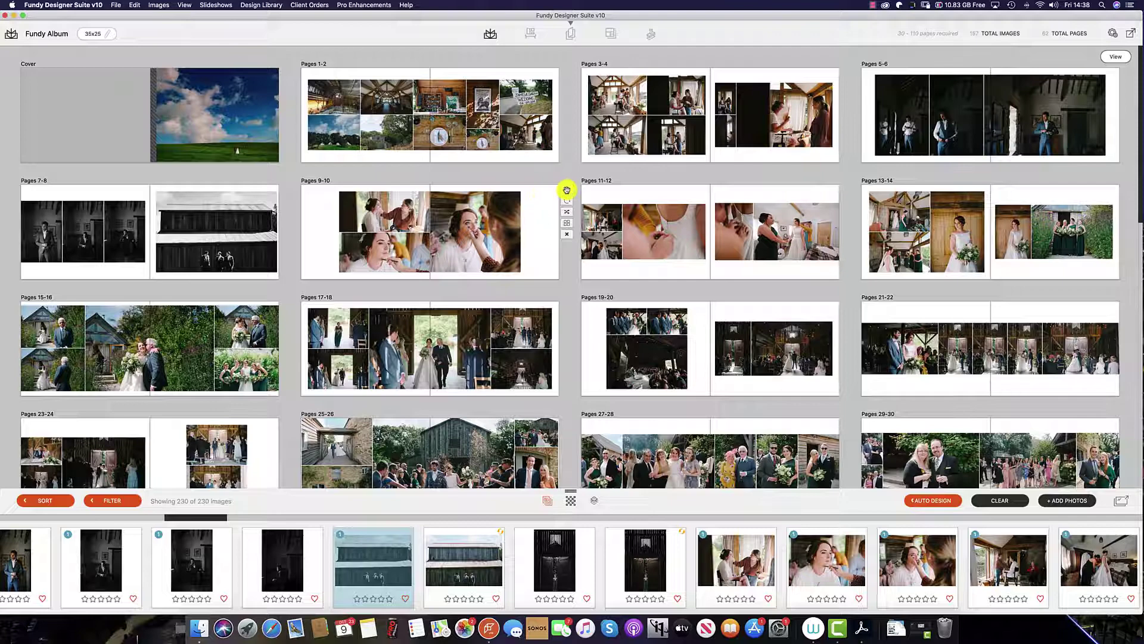
# - Drag the bridal make-up spread from Pages 9-10 into the Pages 5-6 position
pyautogui.moveTo(570, 189); pyautogui.dragTo(1021, 102)
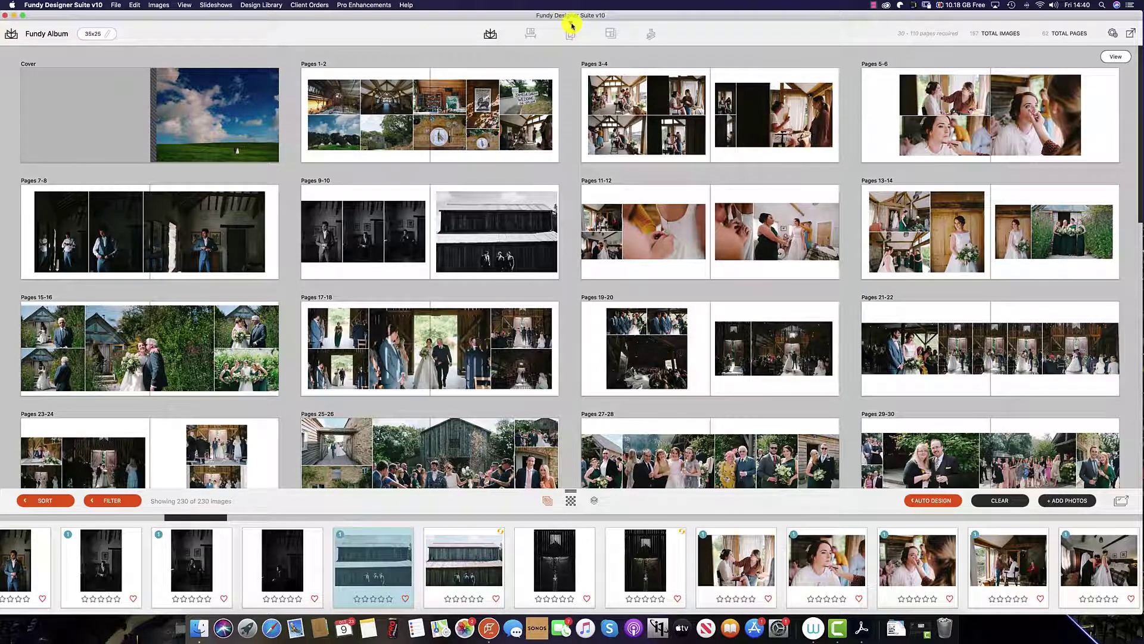
pyautogui.click(571, 25)
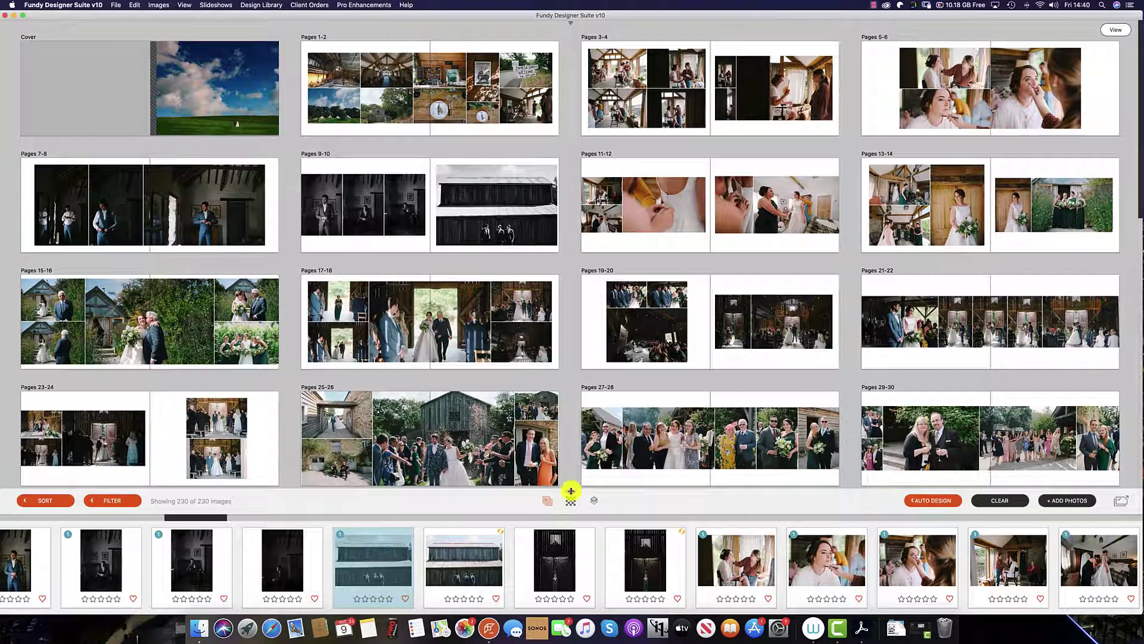
pyautogui.moveTo(571, 491); pyautogui.dragTo(565, 601)
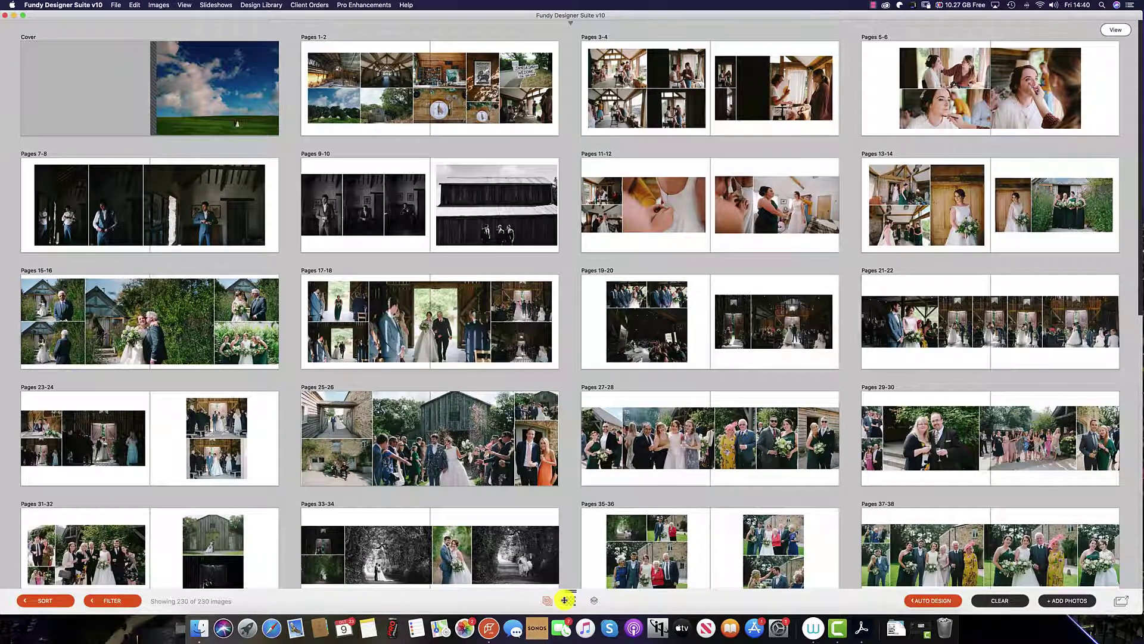
pyautogui.moveTo(887, 284)
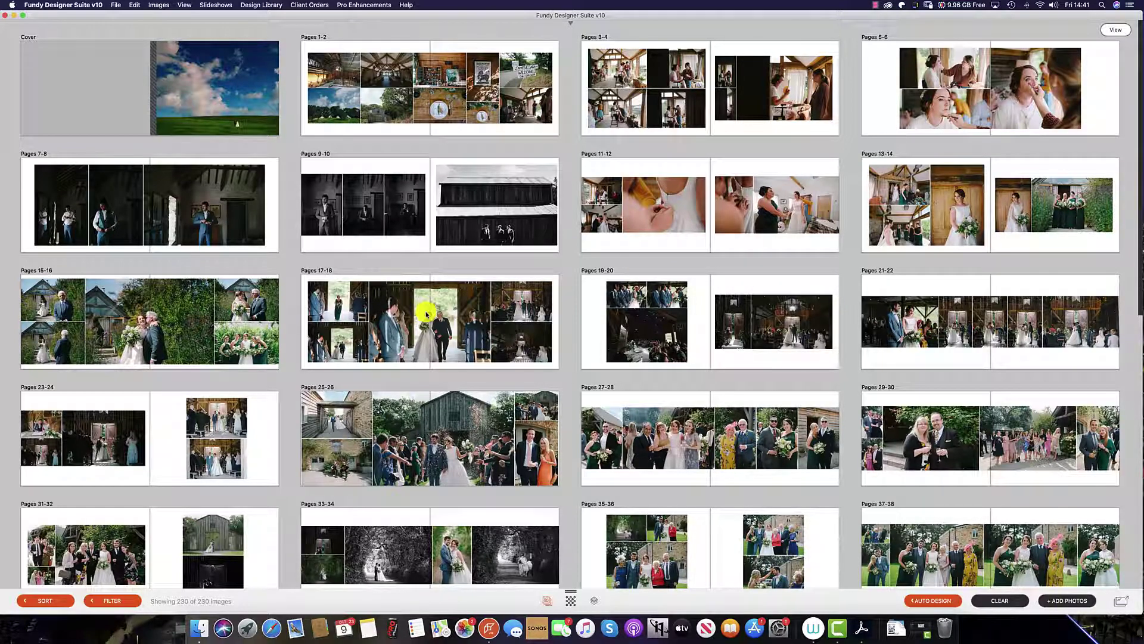
pyautogui.click(570, 592)
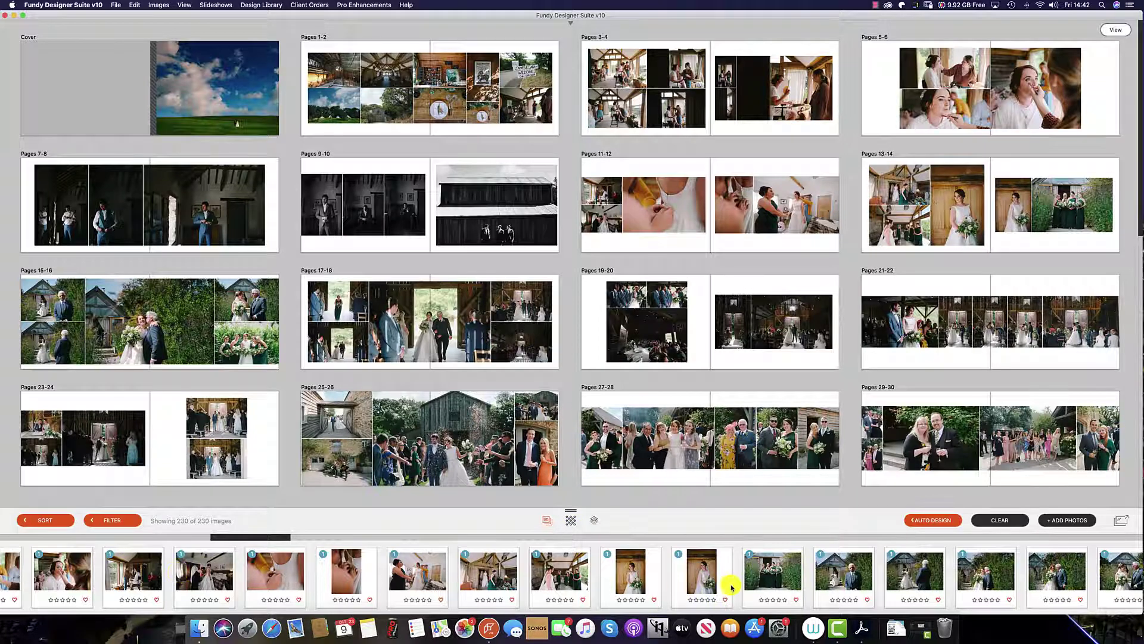
pyautogui.moveTo(732, 587)
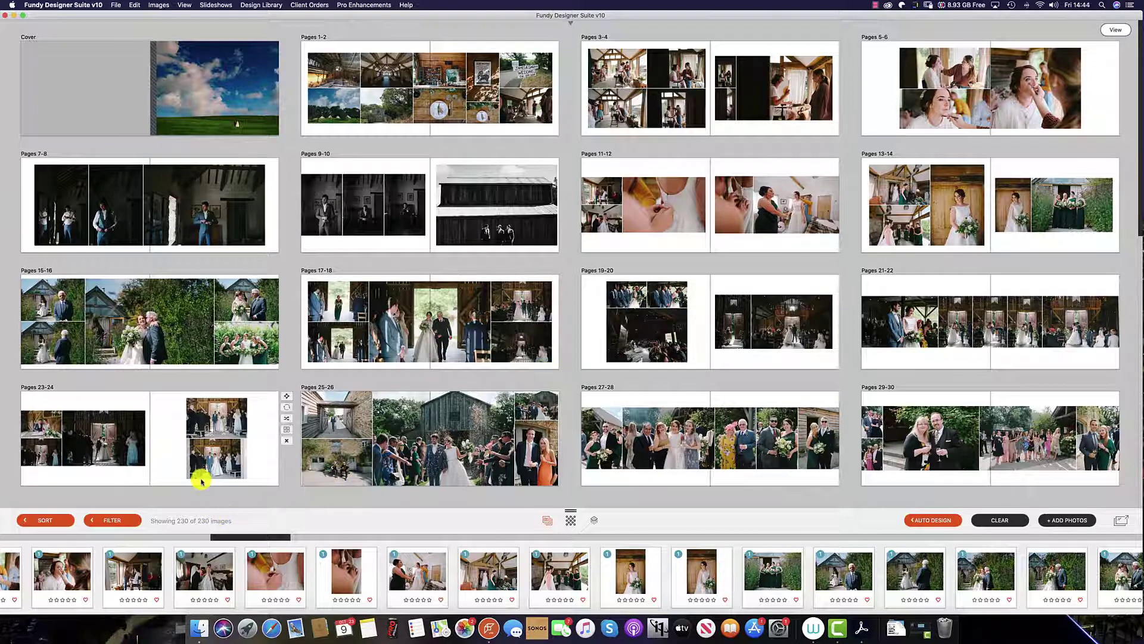
# - Filter the filmstrip to show only the 73 unused photos
pyautogui.click(112, 521)
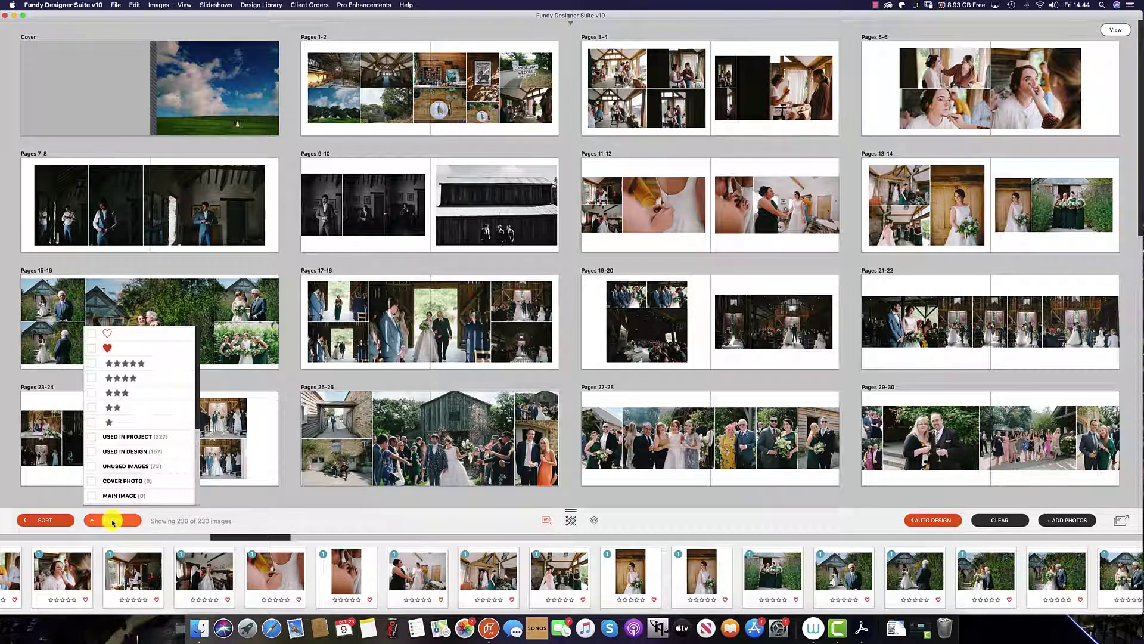
pyautogui.click(128, 469)
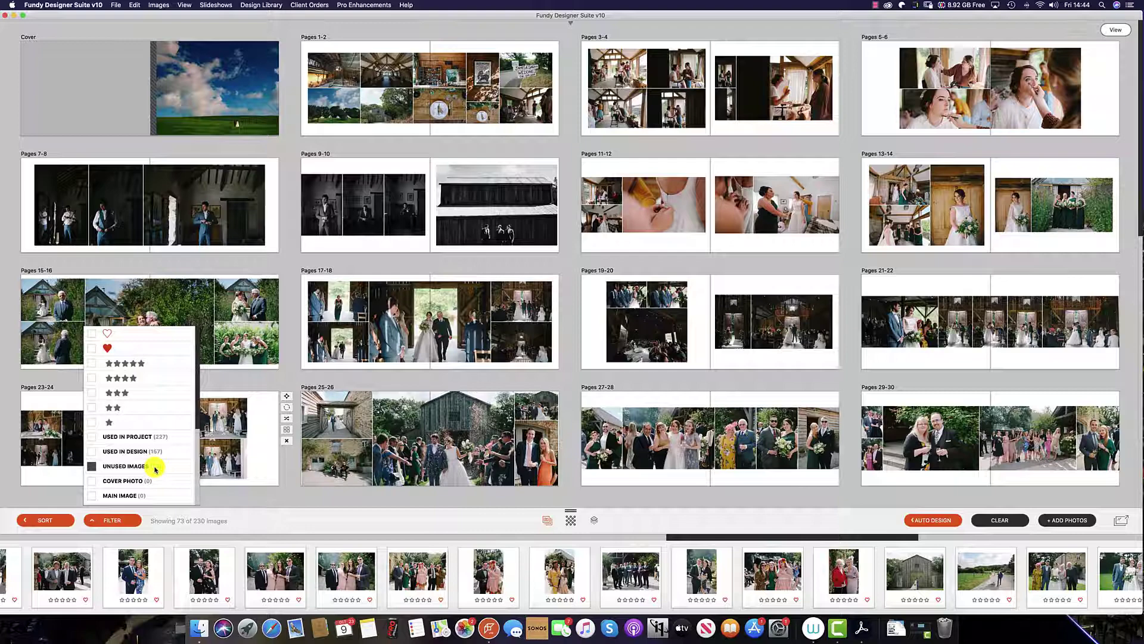
pyautogui.scroll(-10, 238, 498)
pyautogui.hscroll(6, 784, 583)
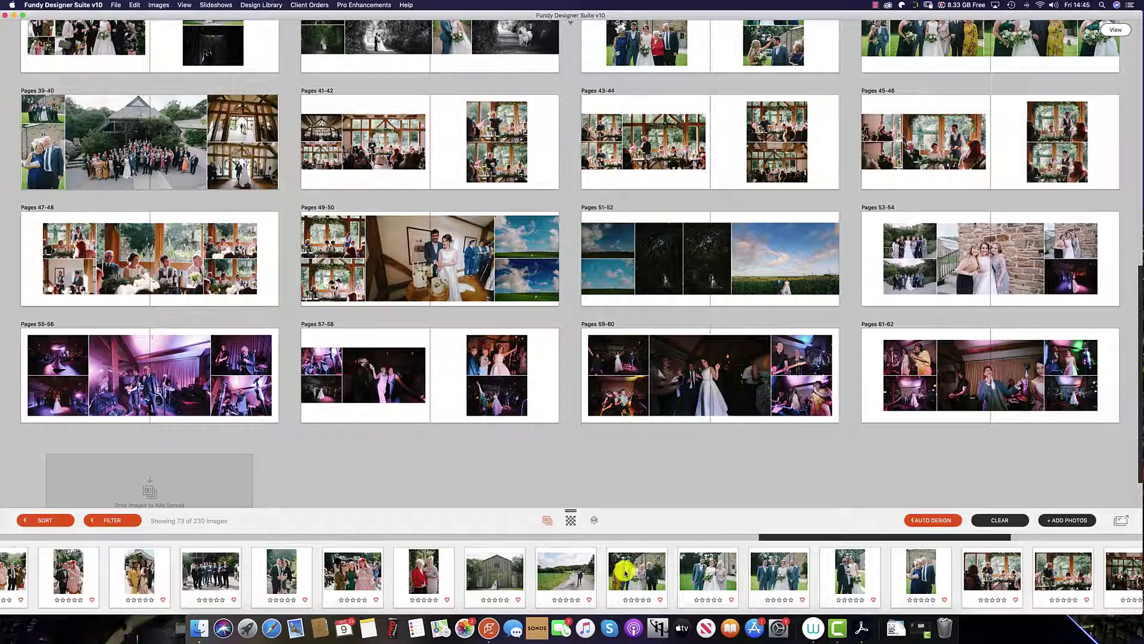
pyautogui.hscroll(-2, 626, 573)
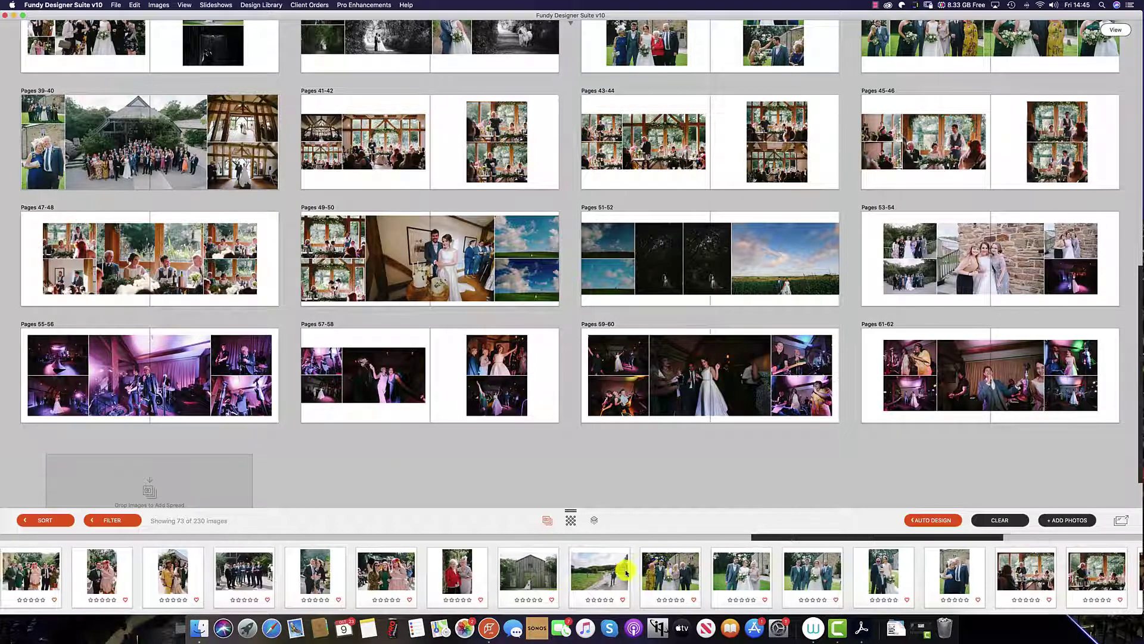
pyautogui.scroll(2, 669, 480)
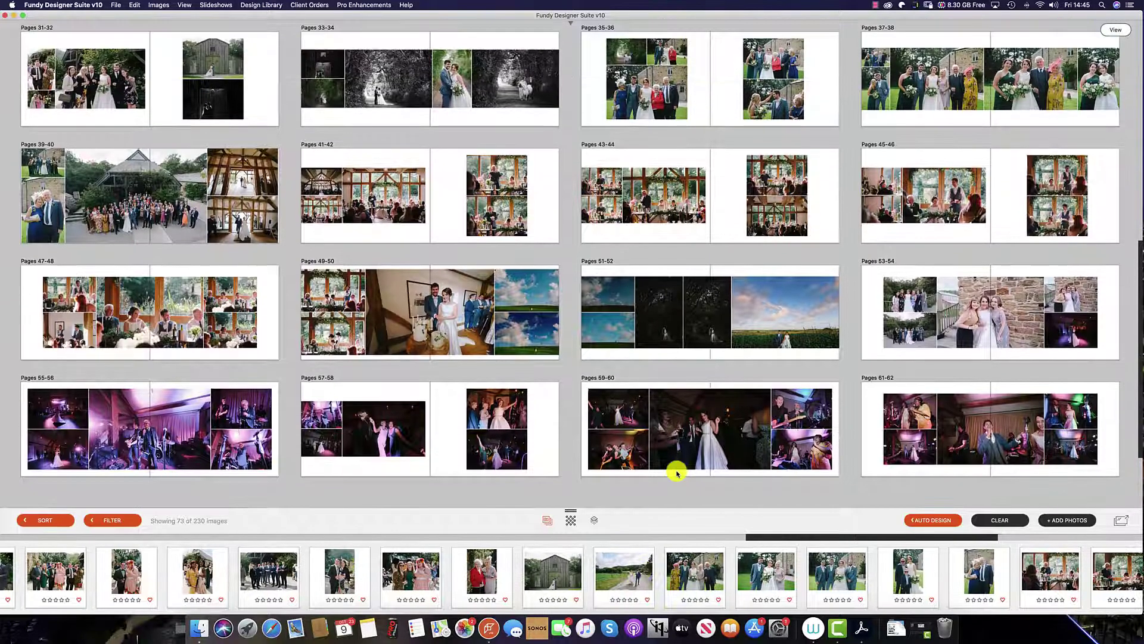
# - Add five missed family group photos to the Pages 37-38 spread
pyautogui.click(697, 575)
pyautogui.keyDown('super'); pyautogui.click(766, 573); pyautogui.keyUp('super')
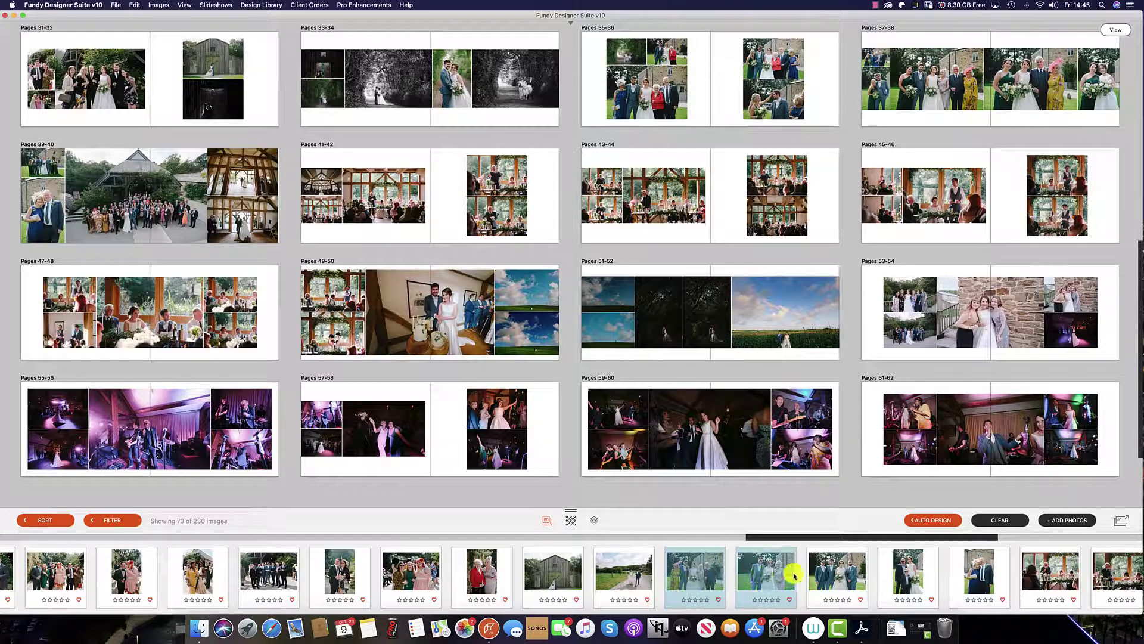
pyautogui.keyDown('super'); pyautogui.click(837, 574); pyautogui.keyUp('super')
pyautogui.keyDown('super'); pyautogui.click(908, 574); pyautogui.keyUp('super')
pyautogui.keyDown('super'); pyautogui.click(970, 573); pyautogui.keyUp('super')
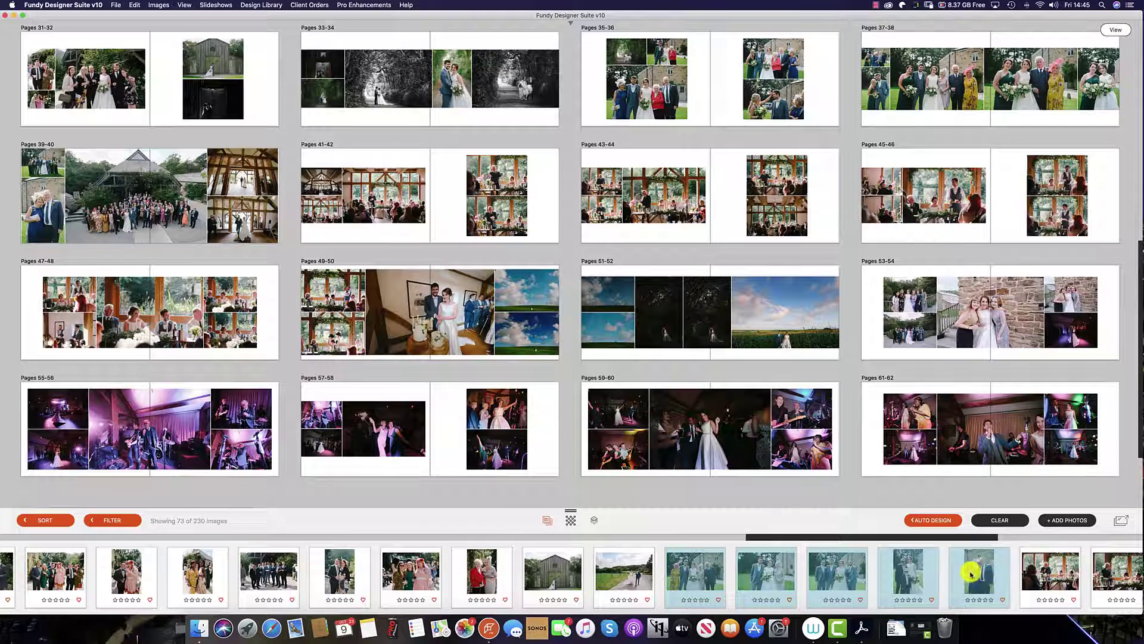
pyautogui.moveTo(685, 570); pyautogui.dragTo(901, 100)
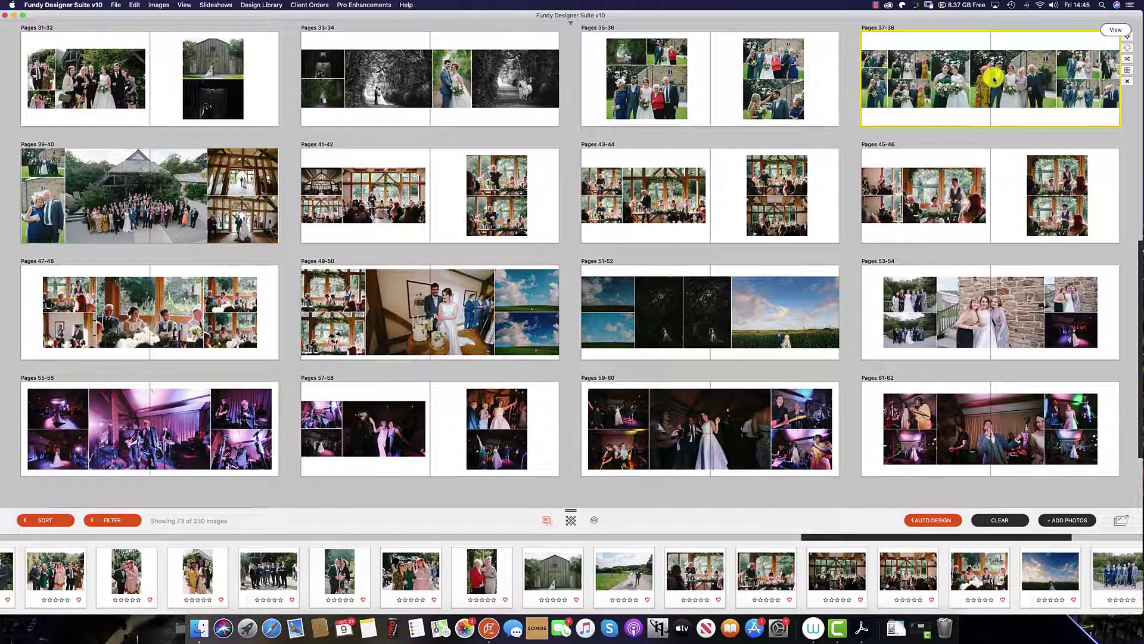
# - Select three more unused group photos in the filmstrip
pyautogui.hscroll(5, 831, 587)
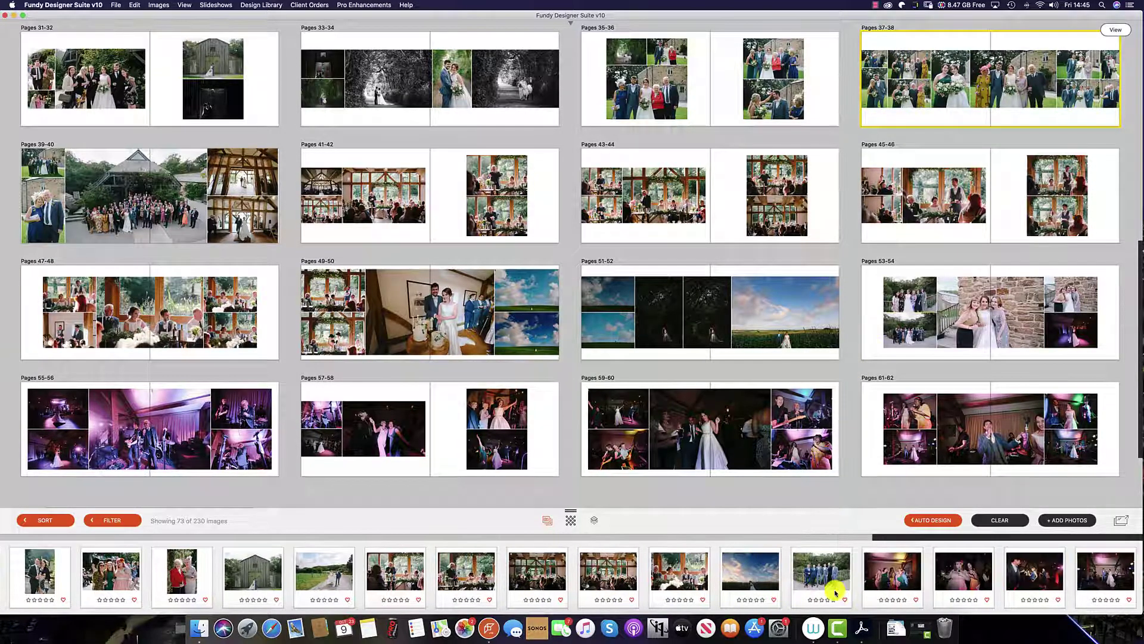
pyautogui.hscroll(-5, 540, 581)
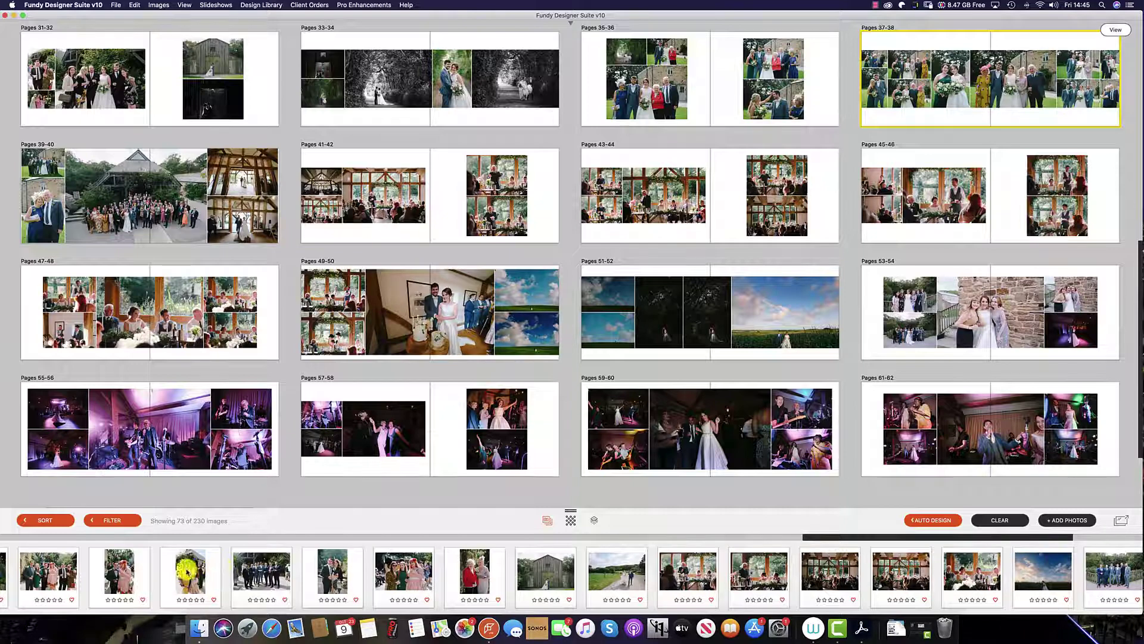
pyautogui.moveTo(247, 572); pyautogui.dragTo(149, 448)
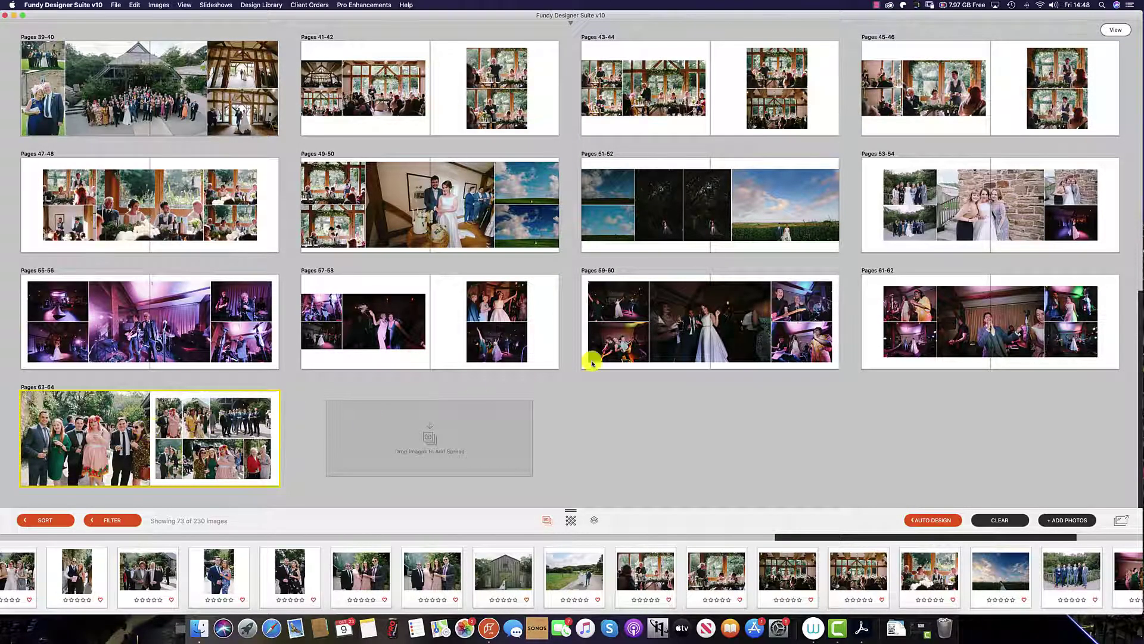
# - Move the new Pages 63-64 spread earlier, then insert six family photos as a spread before Pages 33-34
pyautogui.moveTo(284, 395)
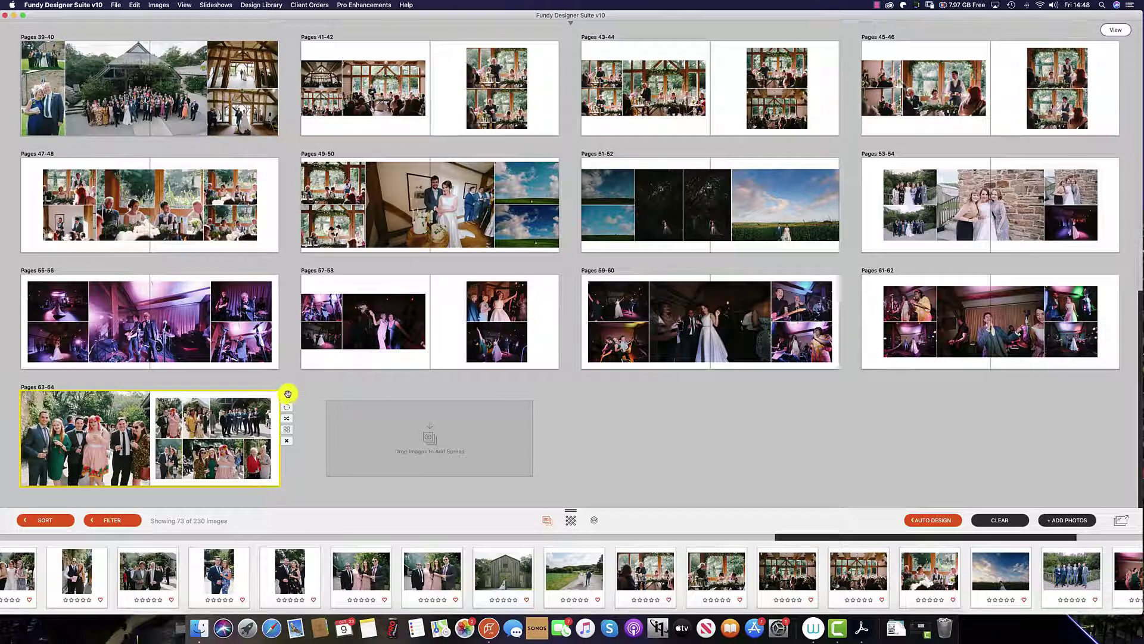
pyautogui.moveTo(287, 397); pyautogui.dragTo(531, 56)
pyautogui.click(455, 566)
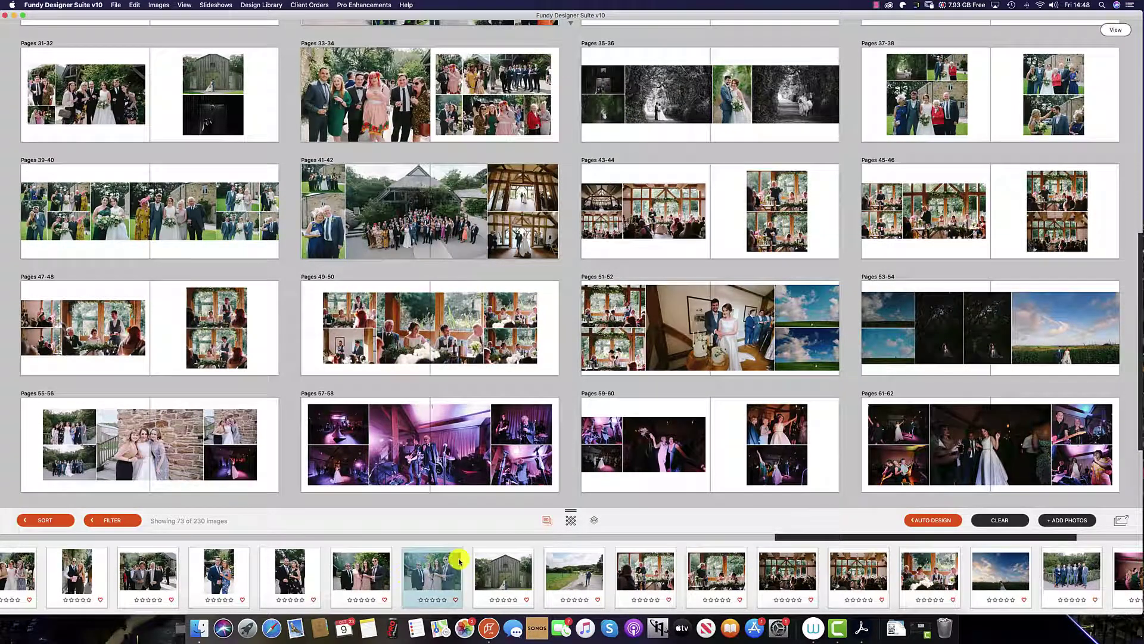
pyautogui.keyDown('shift'); pyautogui.click(365, 565); pyautogui.keyUp('shift')
pyautogui.moveTo(296, 570); pyautogui.dragTo(84, 564)
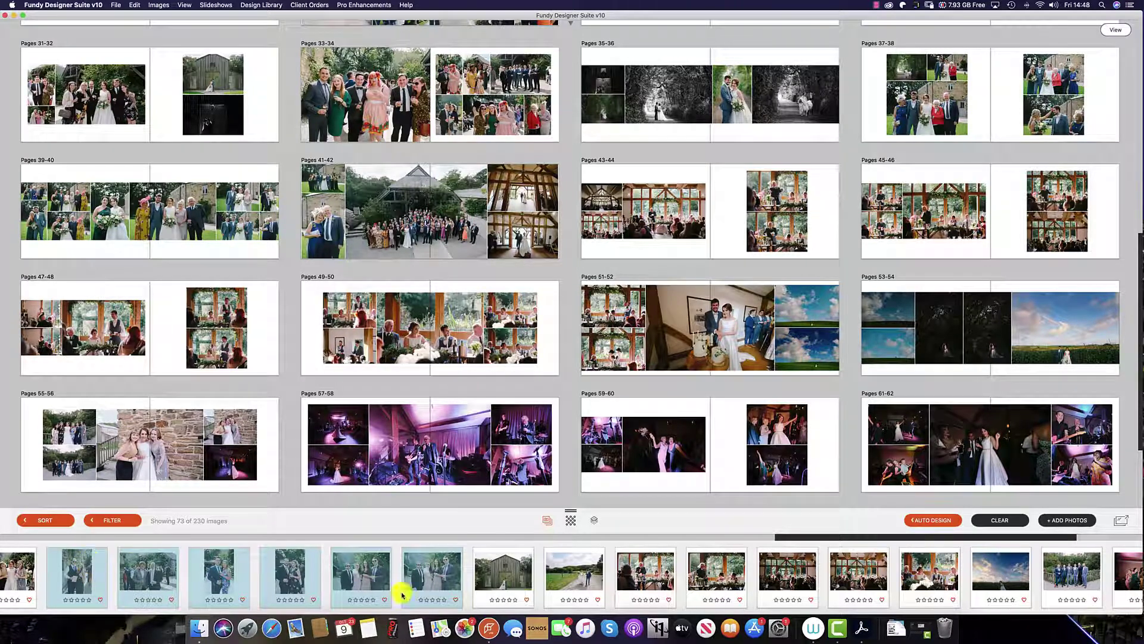
pyautogui.click(427, 586)
pyautogui.moveTo(432, 580)
pyautogui.mouseDown()
pyautogui.moveTo(447, 248)
pyautogui.moveTo(324, 115)
pyautogui.moveTo(288, 99)
pyautogui.mouseUp()
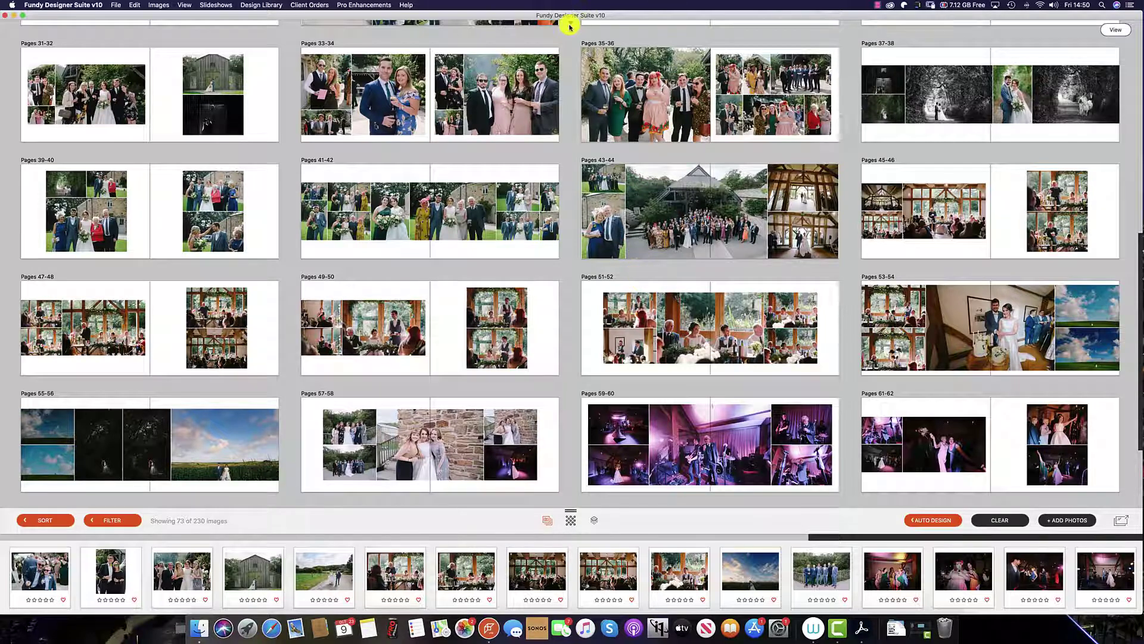
# - Save the album's Slideshow Options, a 35-slide show running 2:15, from the full-size image viewer
pyautogui.moveTo(571, 27)
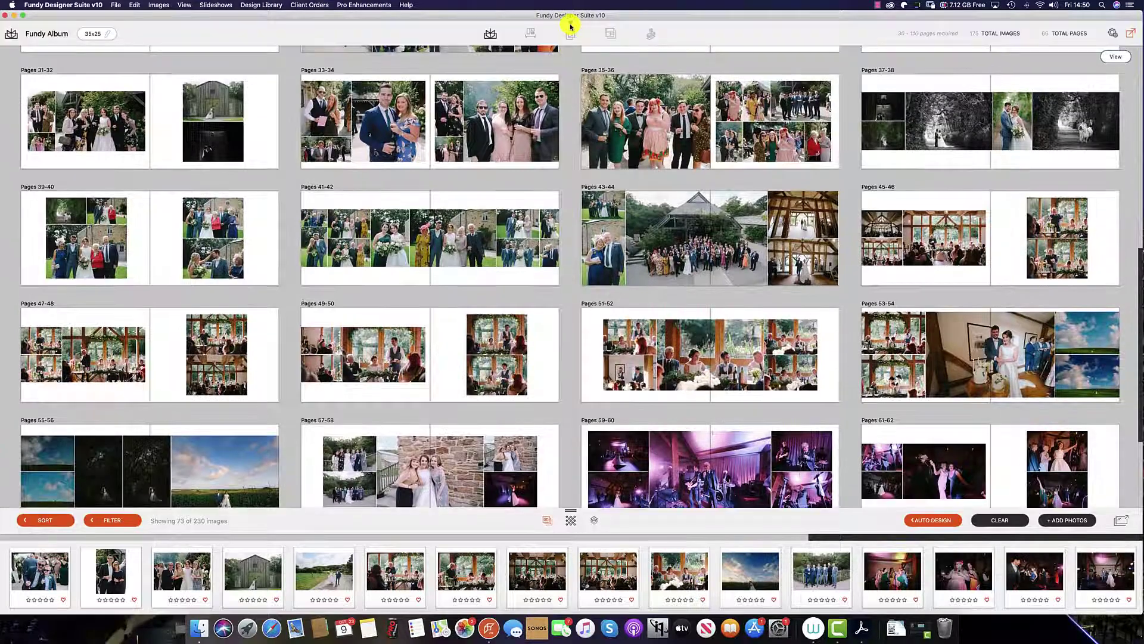
pyautogui.click(1129, 34)
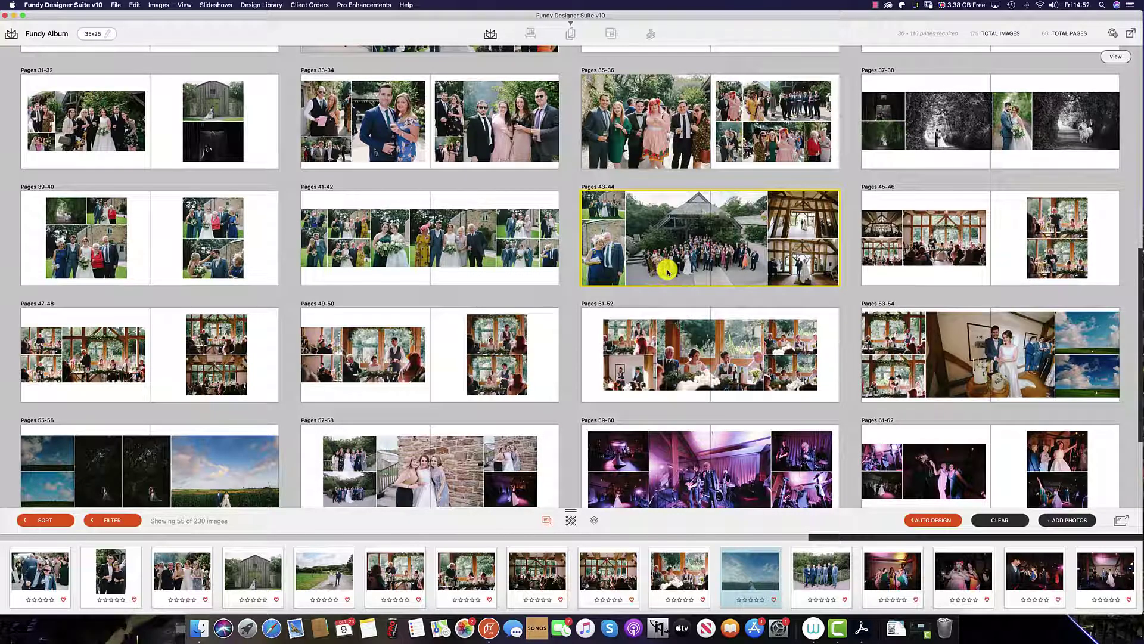
pyautogui.click(1122, 524)
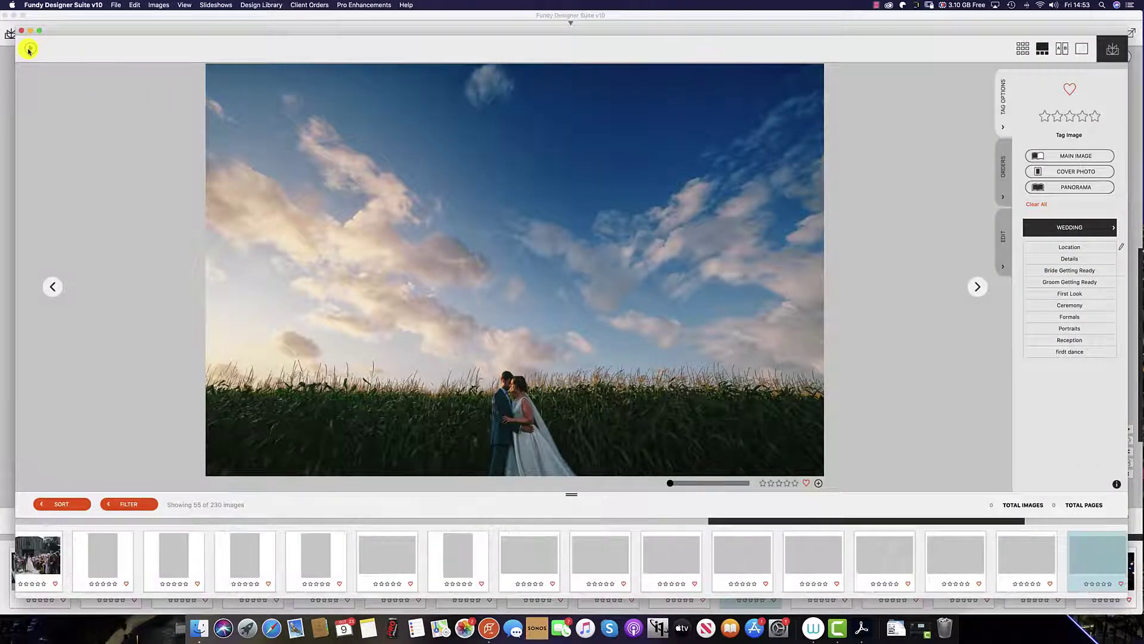
pyautogui.click(29, 49)
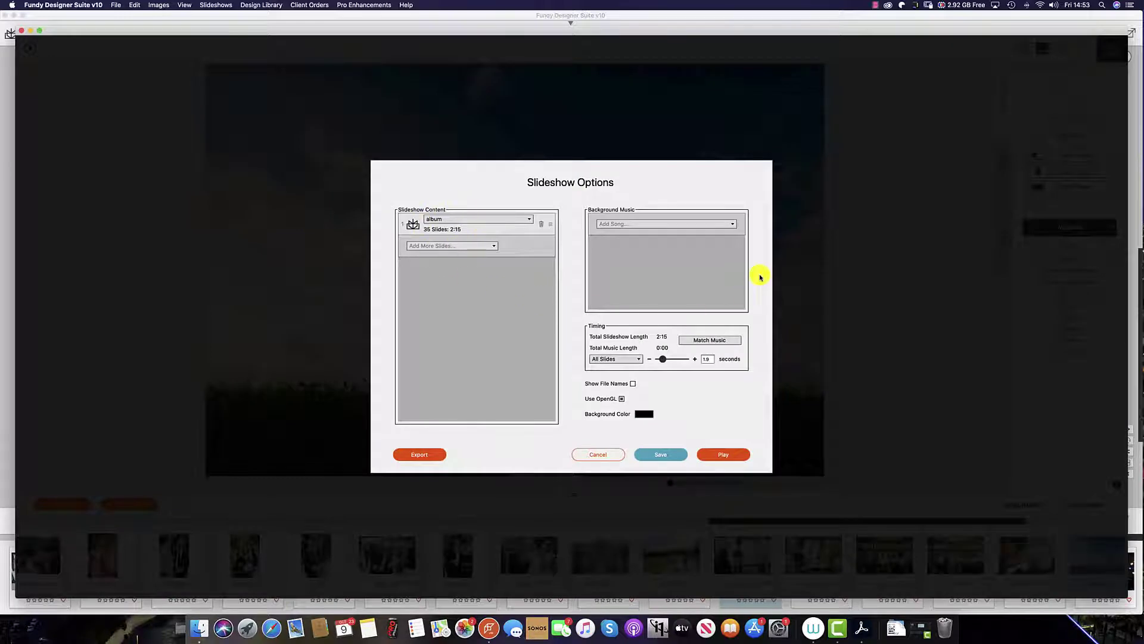
pyautogui.click(661, 457)
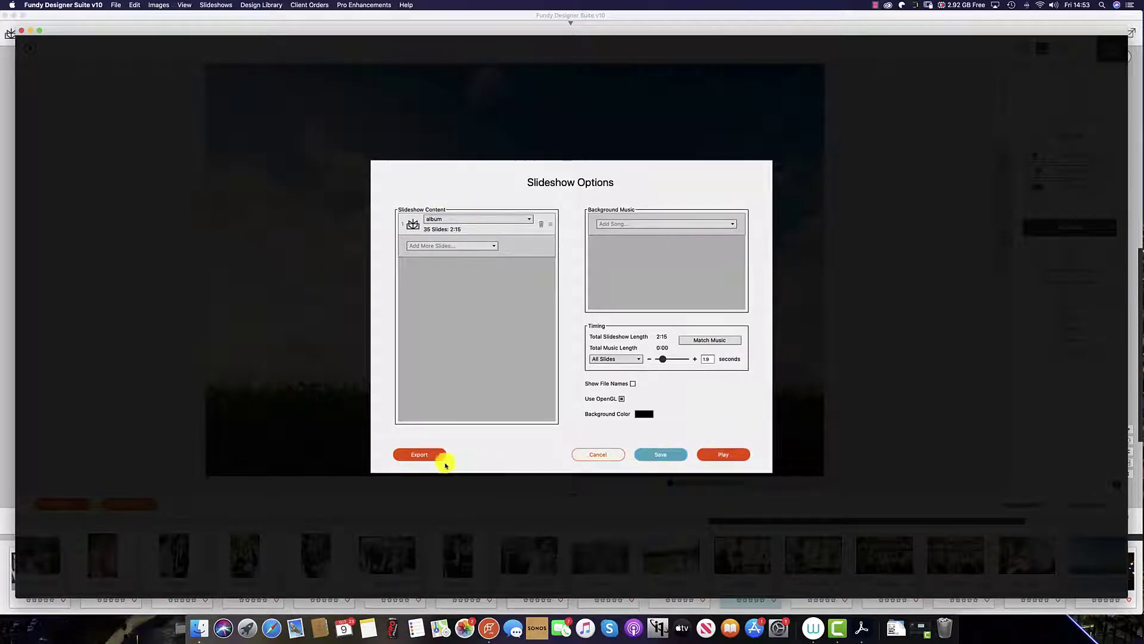